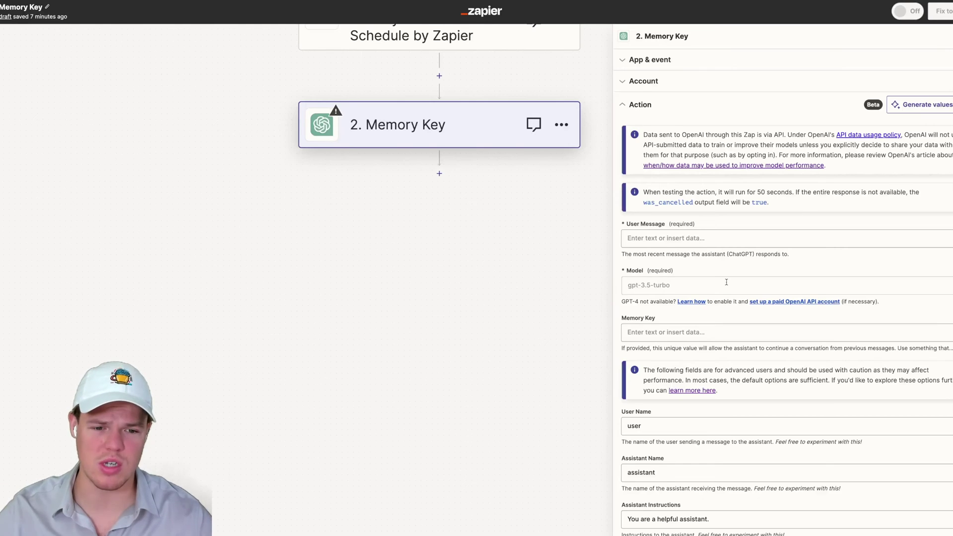
Step: Switch to ChatGPT and send the prompt "We need captions for my company, we are a realestate company in florida"
{"action": "scroll", "coordinate": [704, 293], "scroll_direction": "down", "scroll_amount": 1}
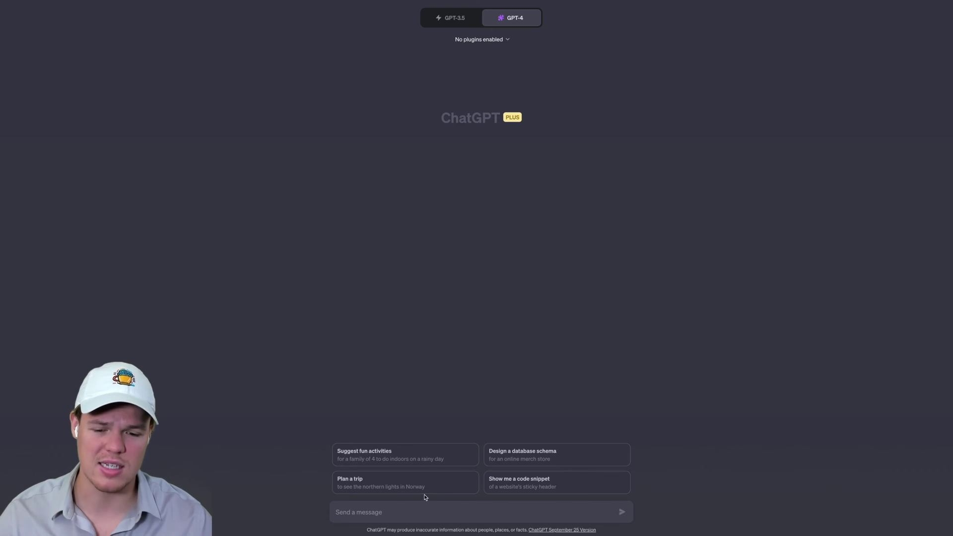
{"action": "left_click", "coordinate": [422, 508]}
{"action": "type", "text": "We nee"}
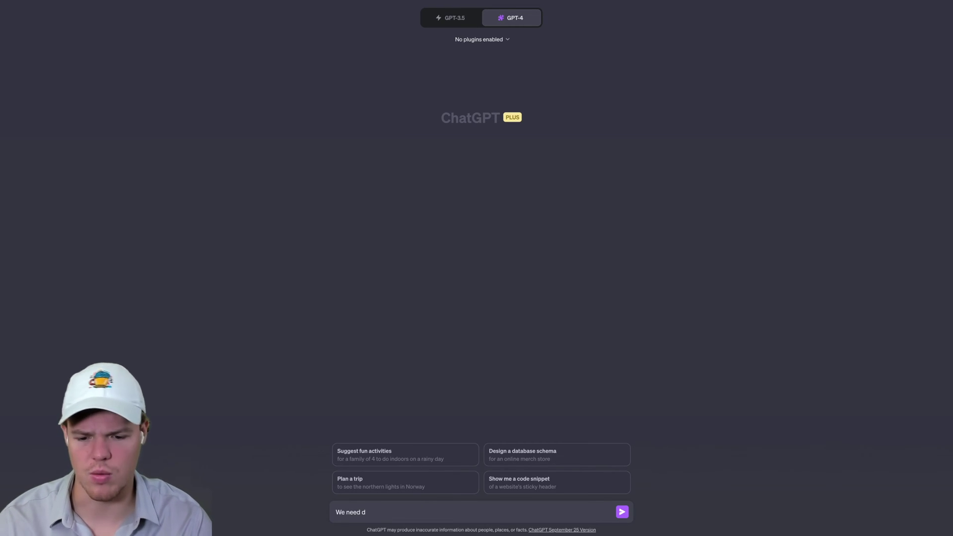
{"action": "type", "text": "d captions for m"}
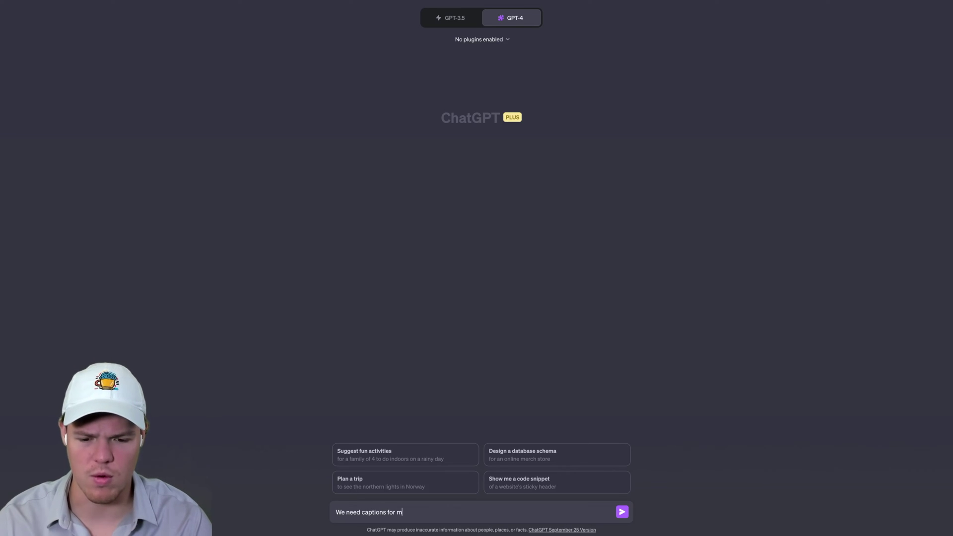
{"action": "type", "text": "y company, we are a r"}
{"action": "type", "text": "ealestage c"}
{"action": "type", "text": "om"}
{"action": "key", "text": "BackSpace"}
{"action": "key", "text": "BackSpace"}
{"action": "key", "text": "BackSpace"}
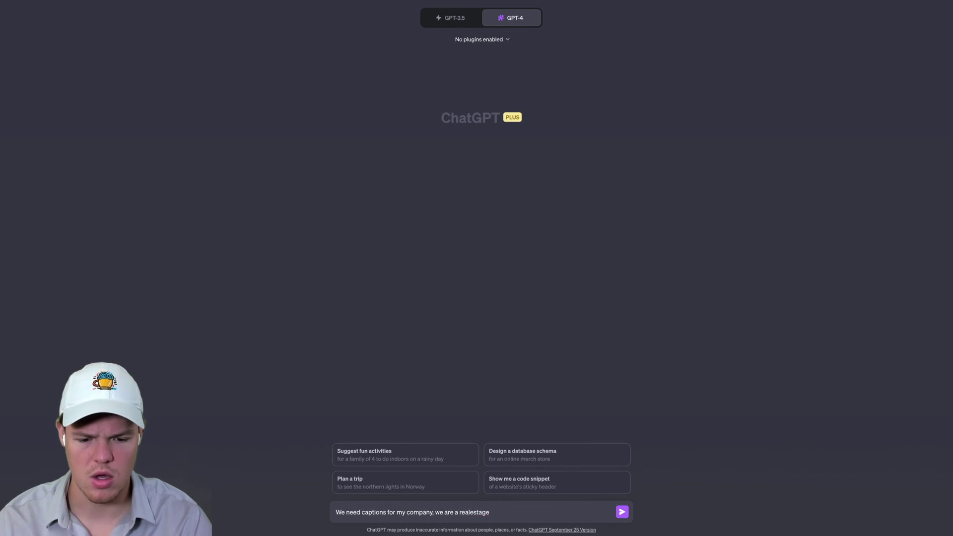
{"action": "type", "text": "company in florida"}
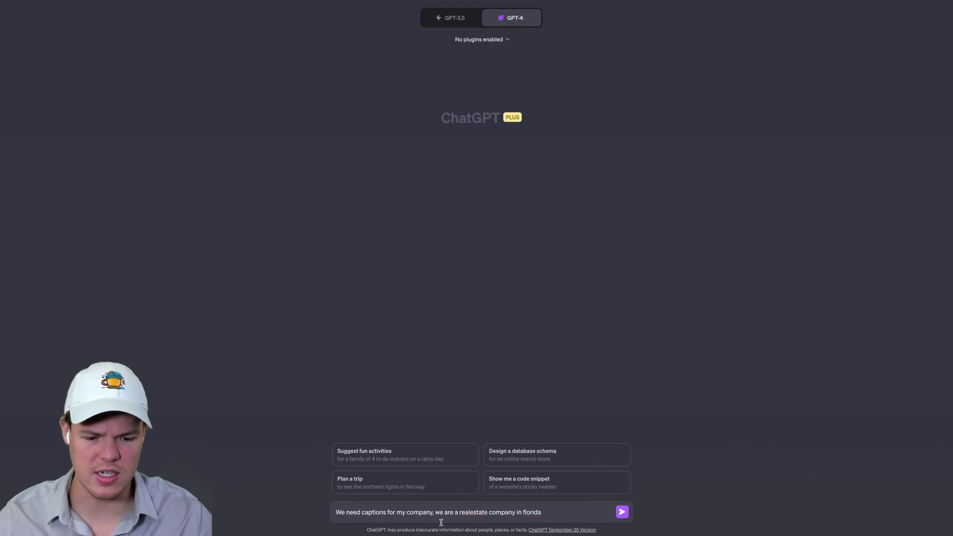
{"action": "left_click", "coordinate": [624, 514]}
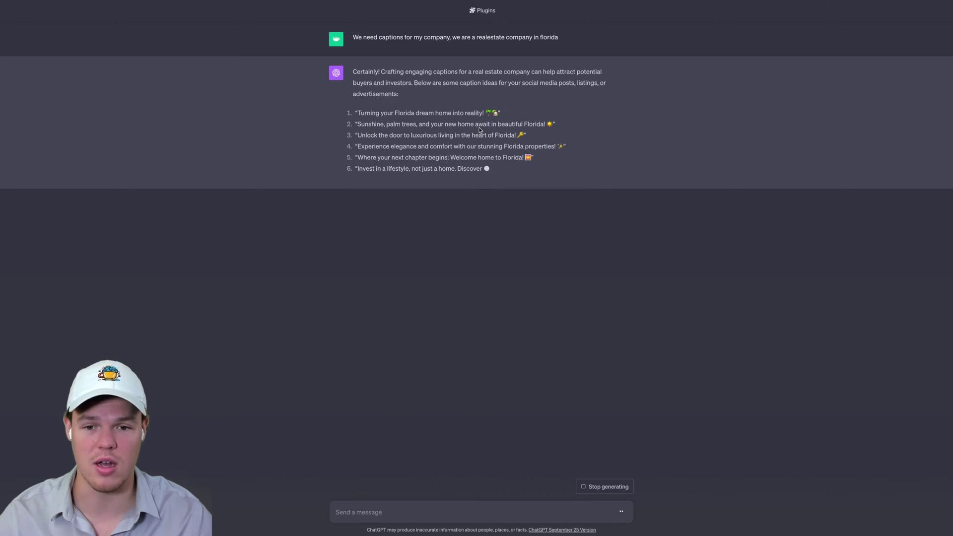
Step: Stop the response being generated and resubmit the original captions prompt with its wording unchanged
{"action": "triple_click", "coordinate": [483, 39]}
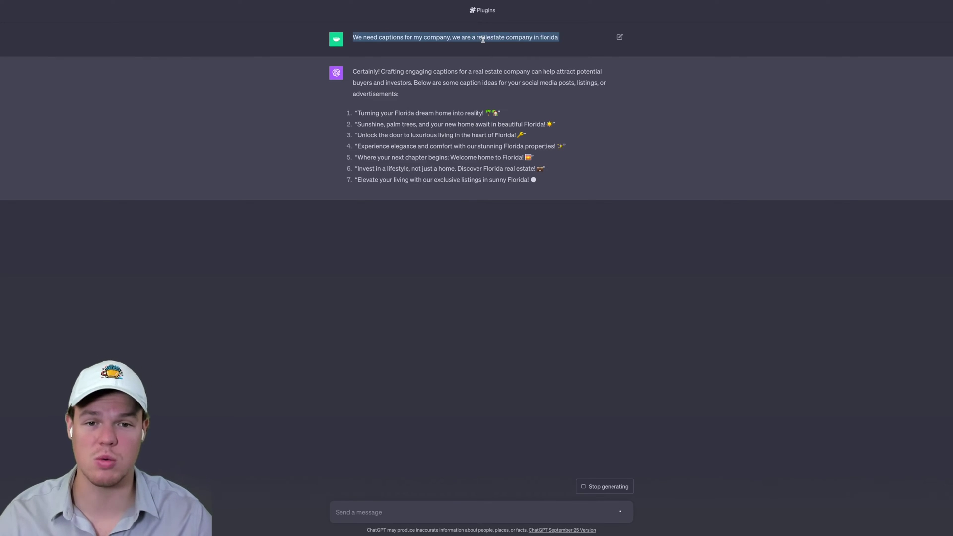
{"action": "left_click", "coordinate": [291, 82]}
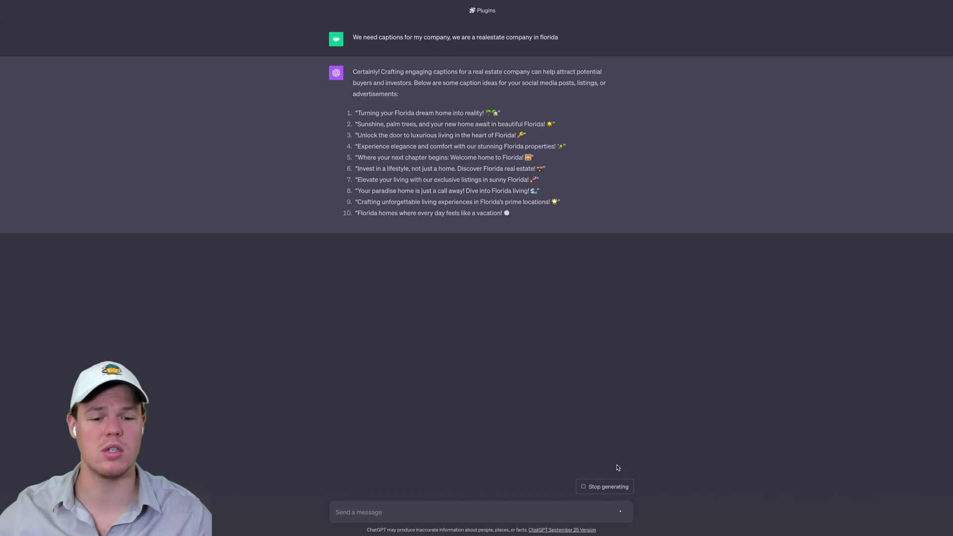
{"action": "left_click", "coordinate": [604, 486]}
{"action": "left_click", "coordinate": [620, 38]}
{"action": "triple_click", "coordinate": [517, 39]}
{"action": "key", "text": "Right"}
{"action": "key", "text": "Return"}
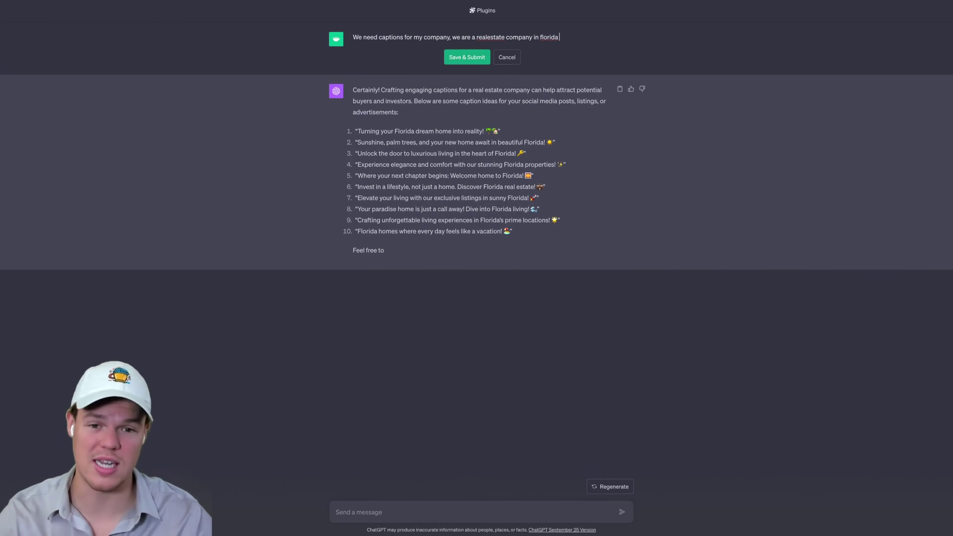
{"action": "left_click", "coordinate": [458, 76]}
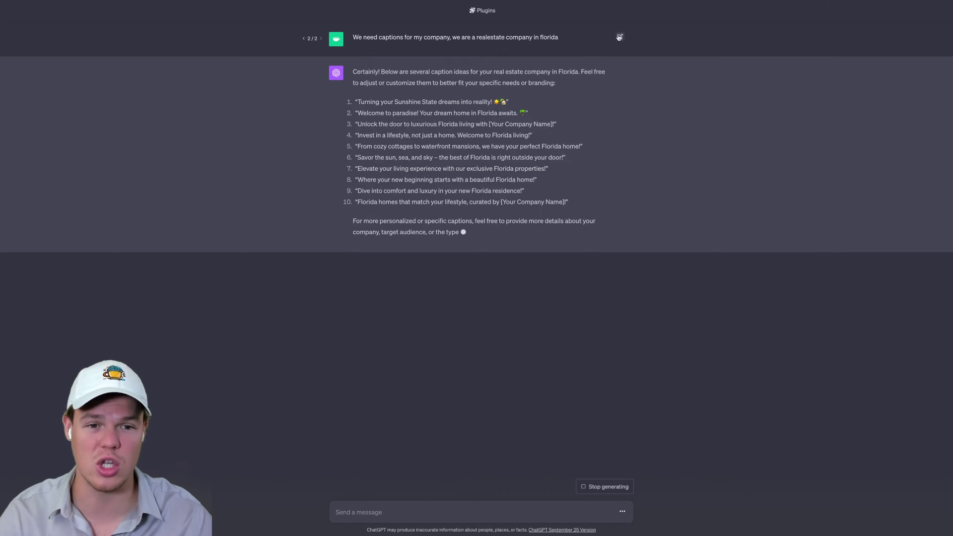
Step: Resubmit the unchanged Florida captions prompt twice more, checking the first caption of the new response in between
{"action": "left_click", "coordinate": [619, 37]}
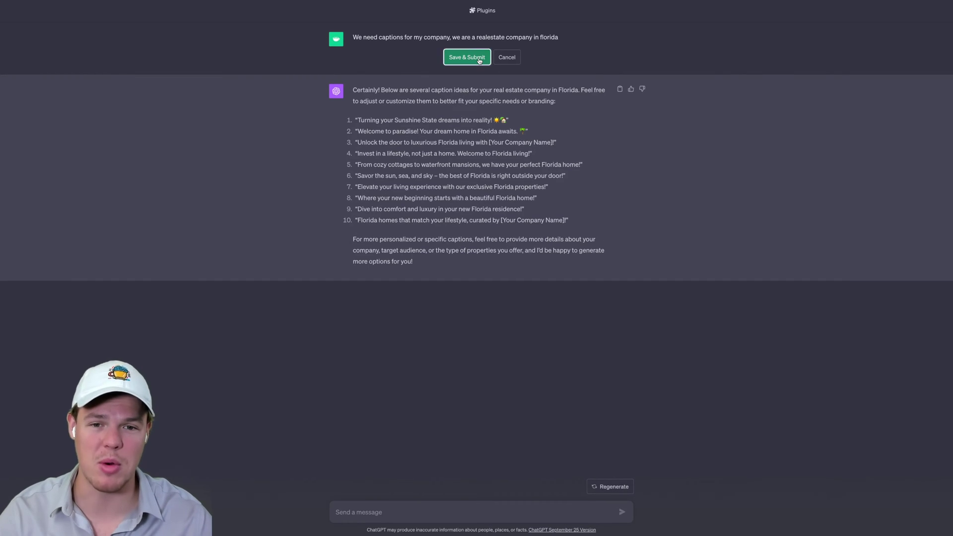
{"action": "left_click", "coordinate": [480, 60]}
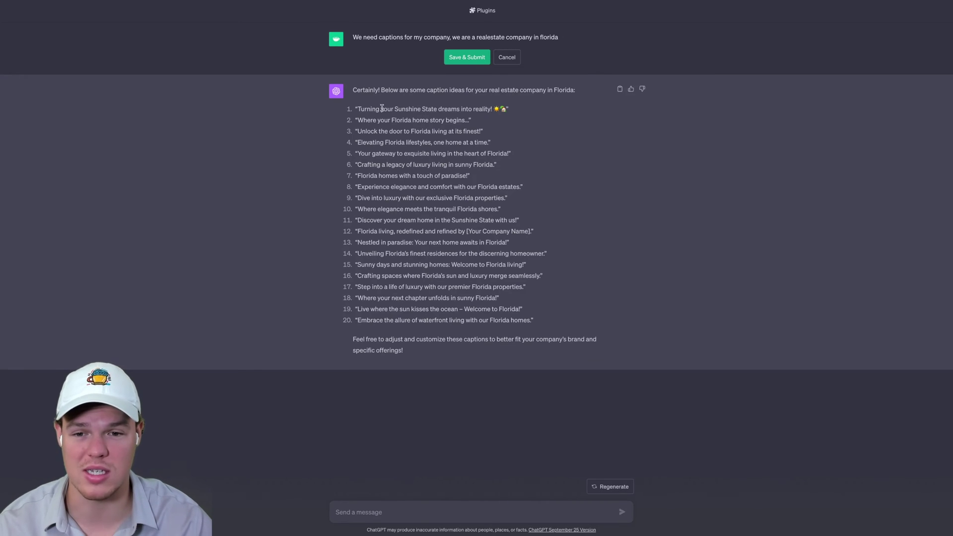
{"action": "left_click_drag", "start_coordinate": [359, 110], "coordinate": [506, 113]}
{"action": "left_click", "coordinate": [495, 119]}
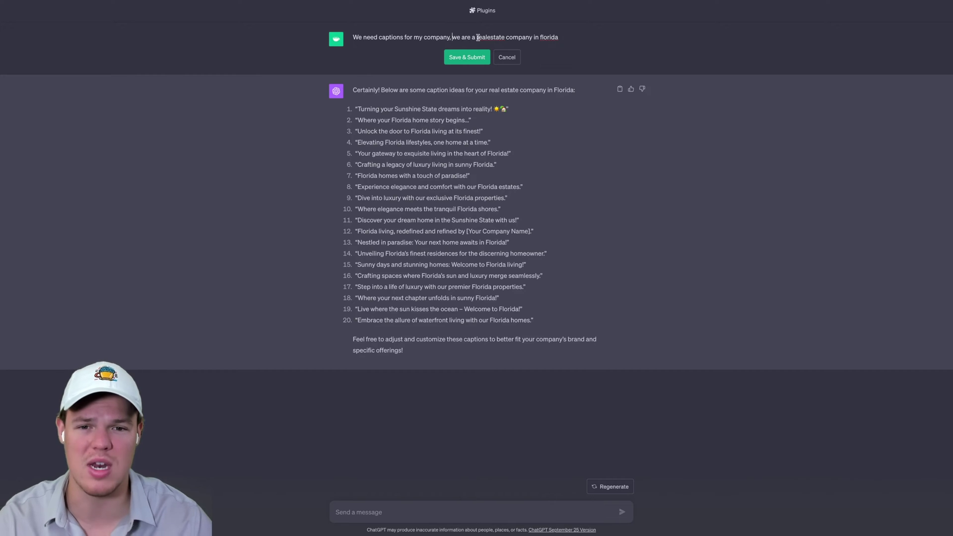
{"action": "left_click", "coordinate": [570, 38]}
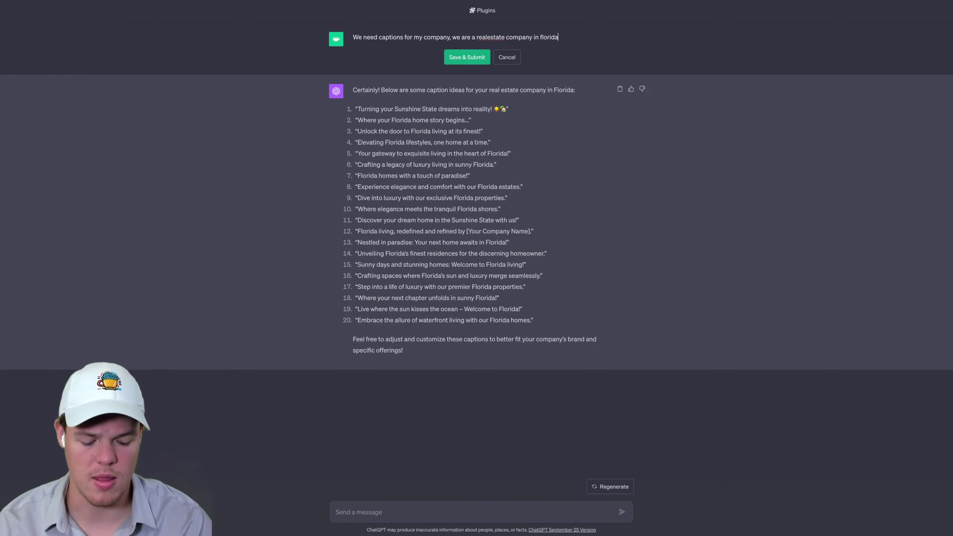
{"action": "left_click", "coordinate": [463, 51]}
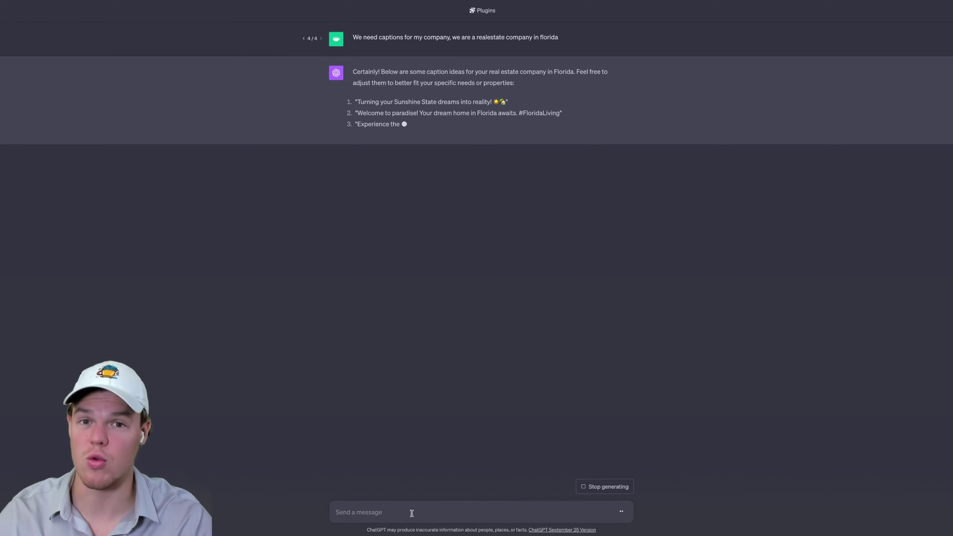
Step: Send the follow-up prompt "we need more captions dont repeat past ones, max of 5 new captions"
{"action": "type", "text": "we n"}
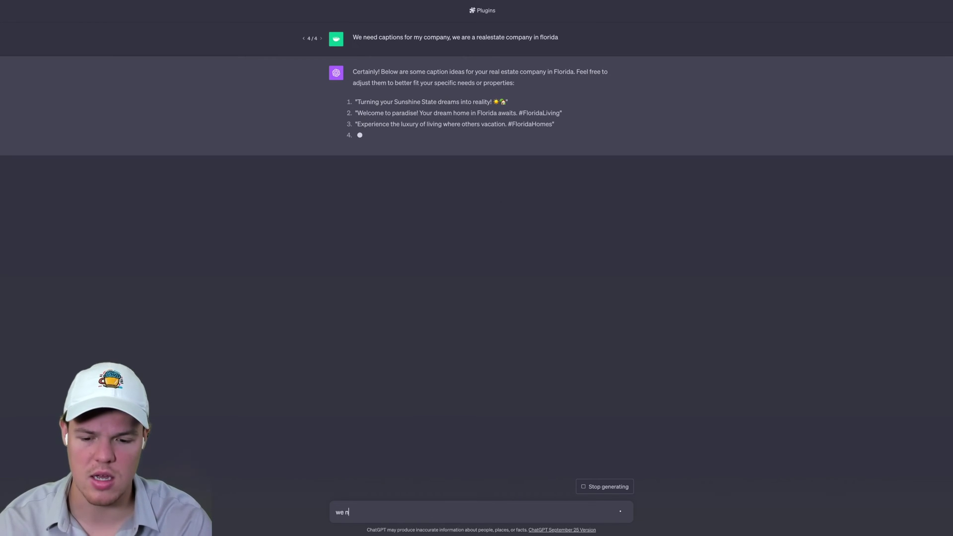
{"action": "type", "text": "eed more captions d"}
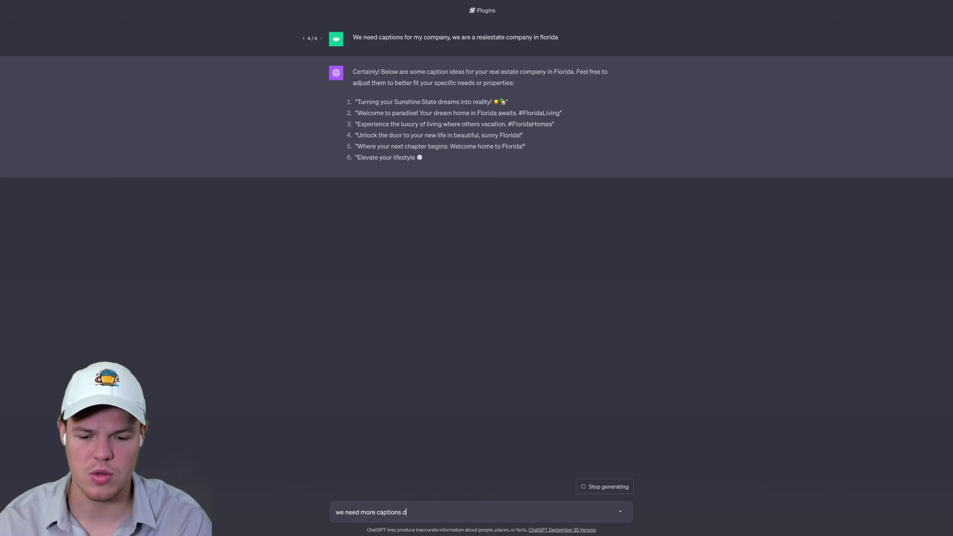
{"action": "type", "text": "ont reapeat past ones"}
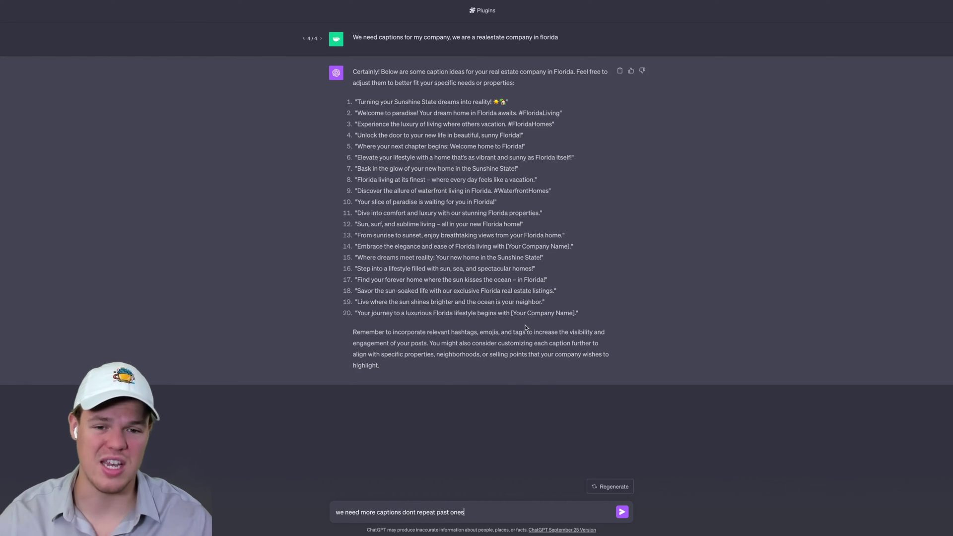
{"action": "left_click_drag", "start_coordinate": [588, 313], "coordinate": [398, 135]}
{"action": "left_click", "coordinate": [420, 239]}
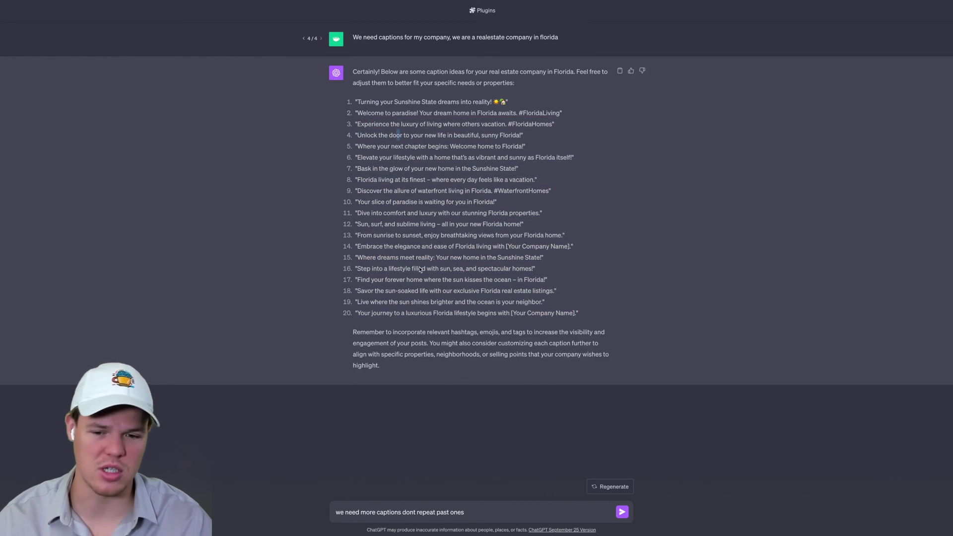
{"action": "left_click", "coordinate": [502, 509]}
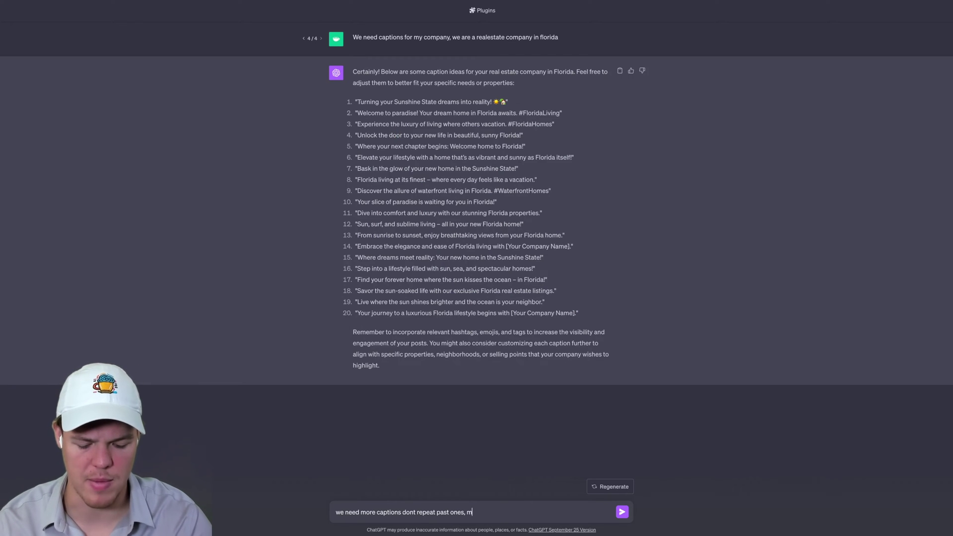
{"action": "type", "text": ", max of 5 new captions"}
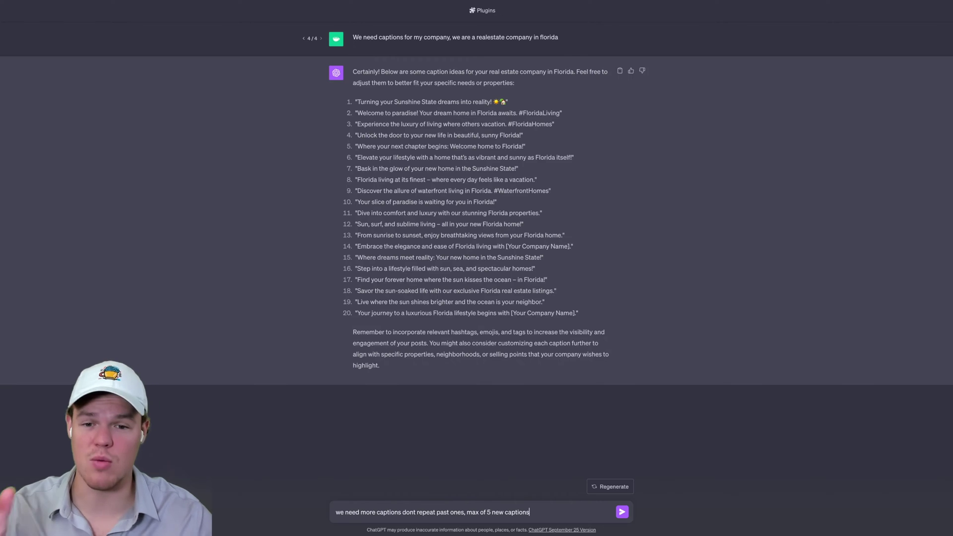
{"action": "left_click", "coordinate": [622, 512]}
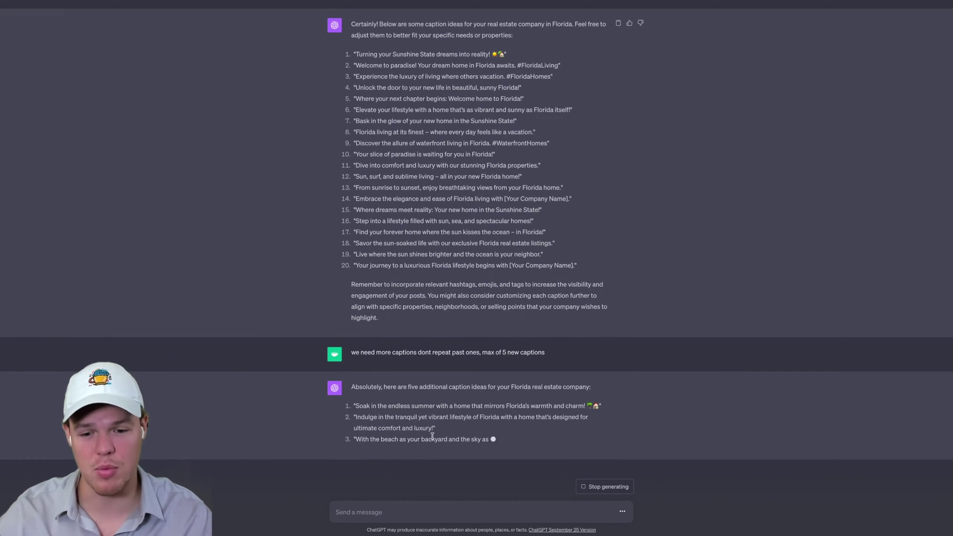
Step: Examine the earlier caption list alongside the new captions to check for repeats
{"action": "left_click_drag", "start_coordinate": [578, 243], "coordinate": [356, 25]}
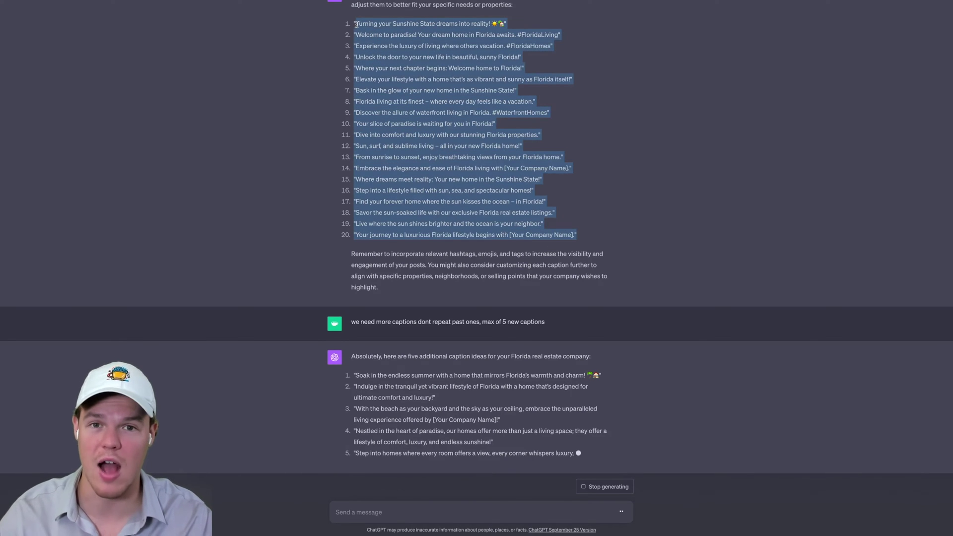
{"action": "left_click", "coordinate": [616, 237]}
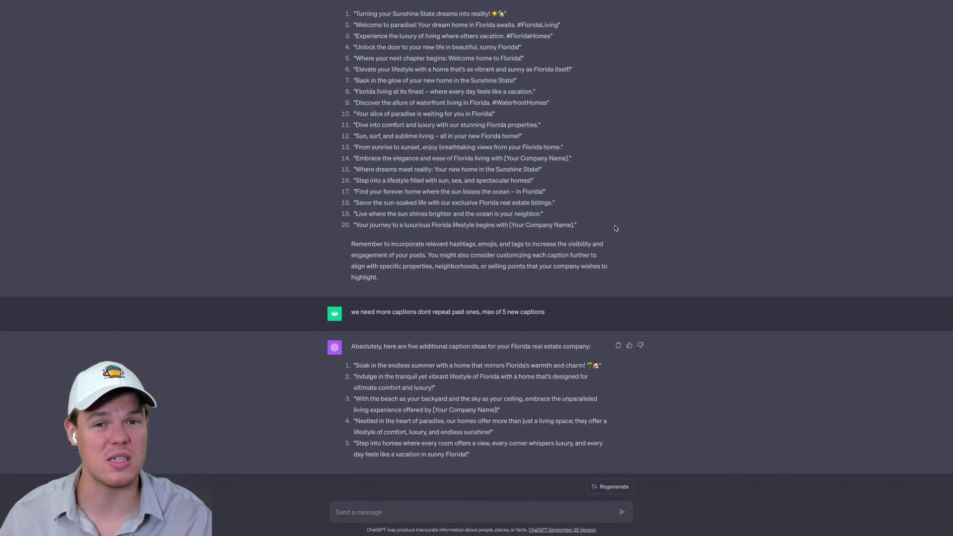
{"action": "scroll", "coordinate": [614, 228], "scroll_direction": "up", "scroll_amount": 1}
{"action": "scroll", "coordinate": [459, 177], "scroll_direction": "down", "scroll_amount": 1}
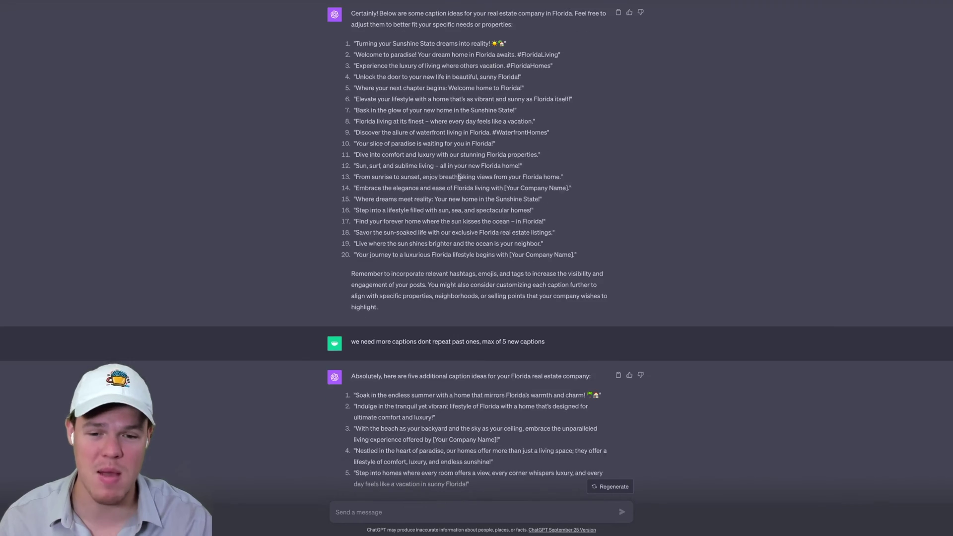
{"action": "scroll", "coordinate": [458, 177], "scroll_direction": "down", "scroll_amount": 1}
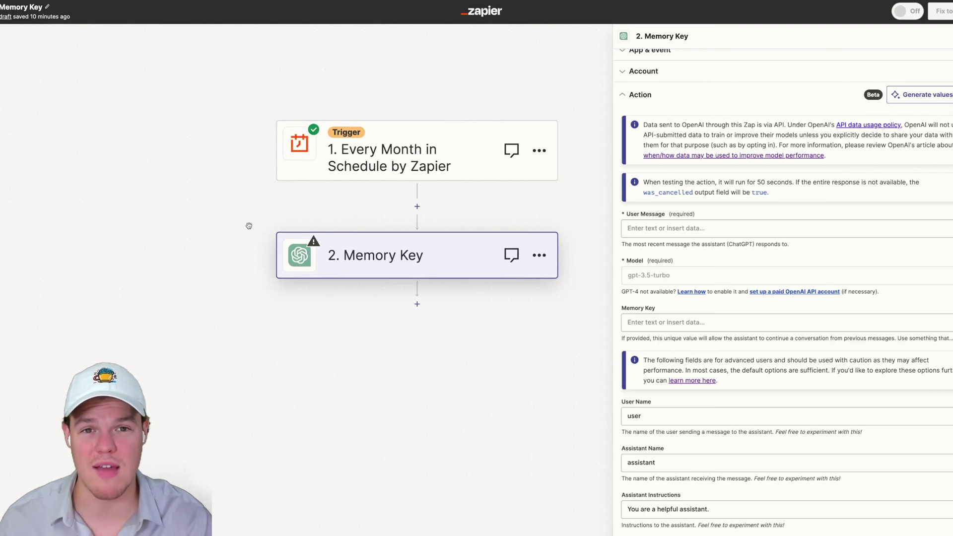
Step: Switch to Zapier and set the ChatGPT action's User Message to "We need captions for my company, we are a realestate company in florida", copied from the chat
{"action": "left_click", "coordinate": [637, 236]}
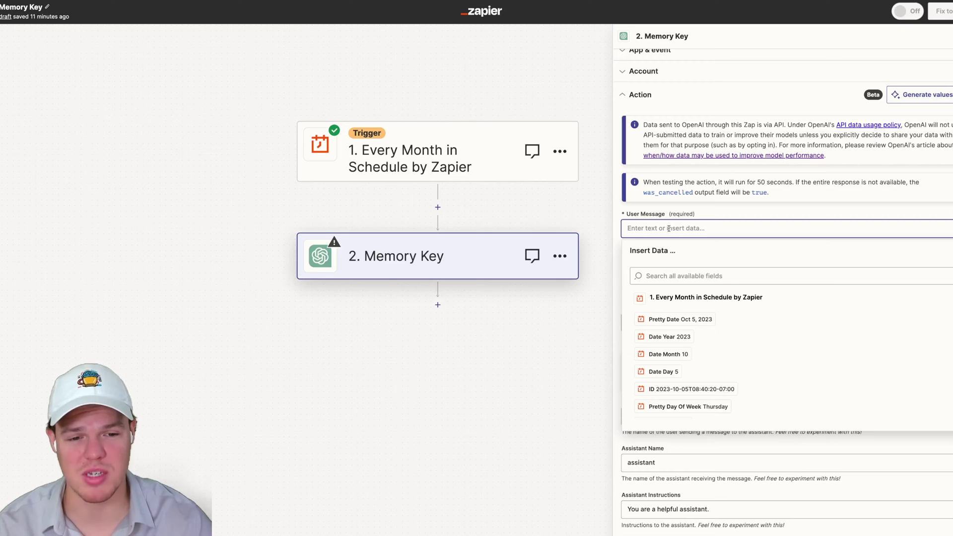
{"action": "type", "text": "Generate cp"}
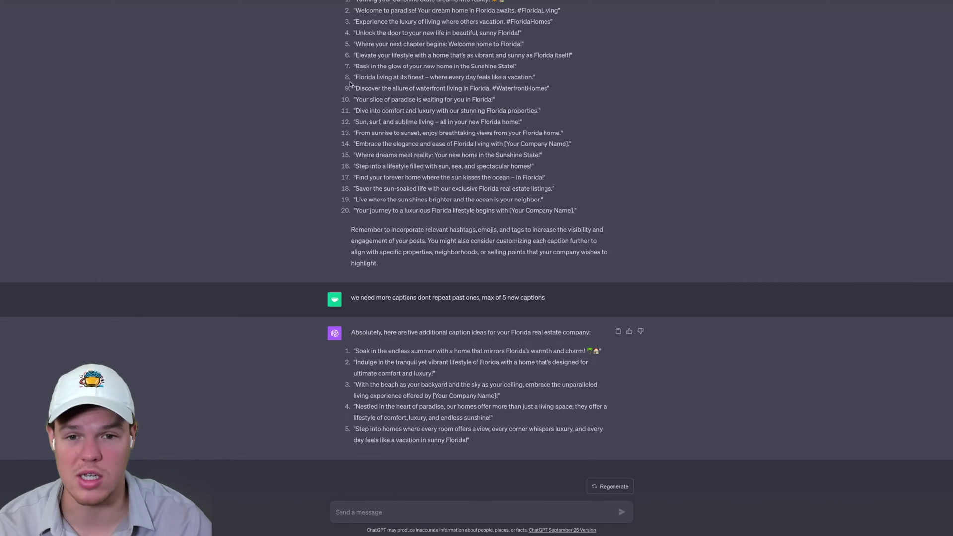
{"action": "scroll", "coordinate": [397, 100], "scroll_direction": "up", "scroll_amount": 5}
{"action": "triple_click", "coordinate": [394, 38]}
{"action": "key", "text": "ctrl+c"}
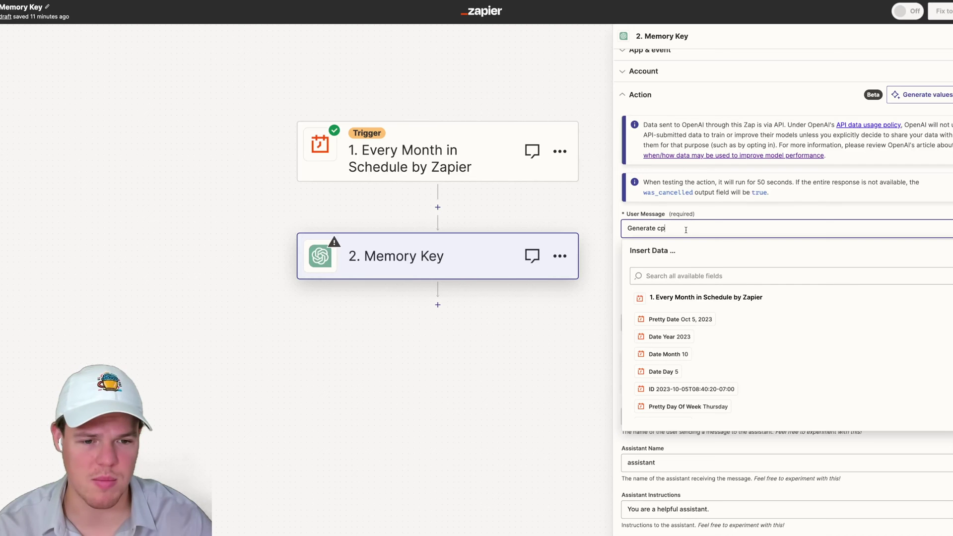
{"action": "key", "text": "ctrl+a"}
{"action": "key", "text": "ctrl+v"}
{"action": "key", "text": "BackSpace"}
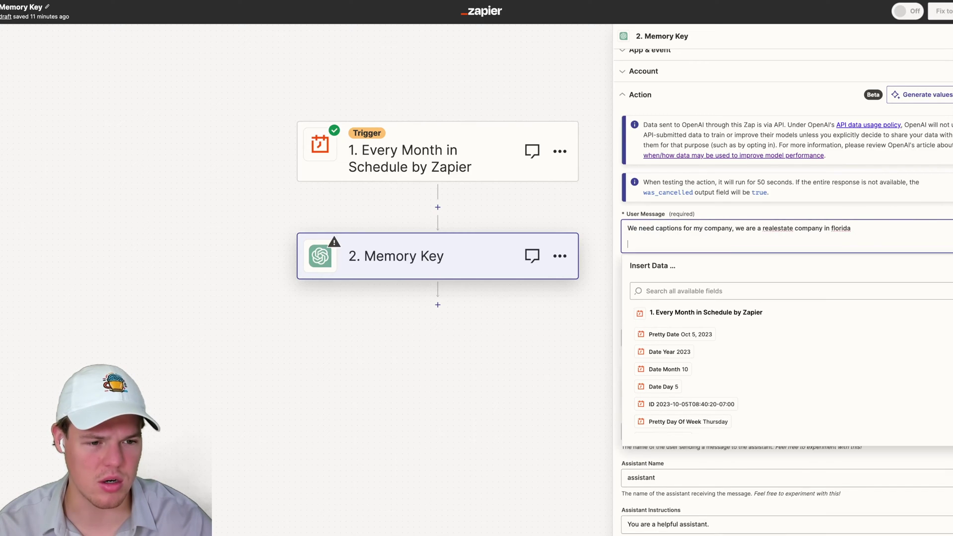
{"action": "left_click", "coordinate": [683, 293]}
Step: Correct the misspelled word in the action's User Message to "real estate"
{"action": "scroll", "coordinate": [684, 290], "scroll_direction": "down", "scroll_amount": 1}
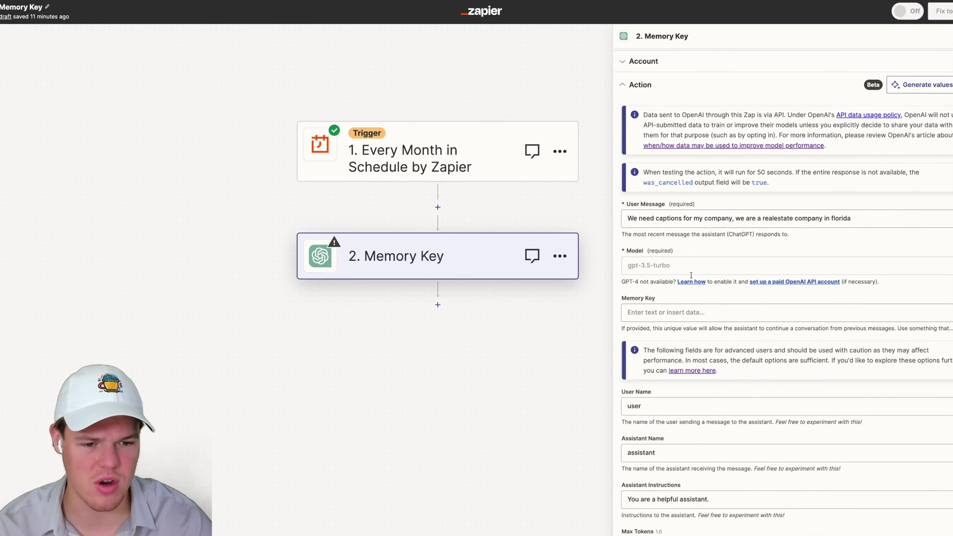
{"action": "scroll", "coordinate": [684, 291], "scroll_direction": "down", "scroll_amount": 1}
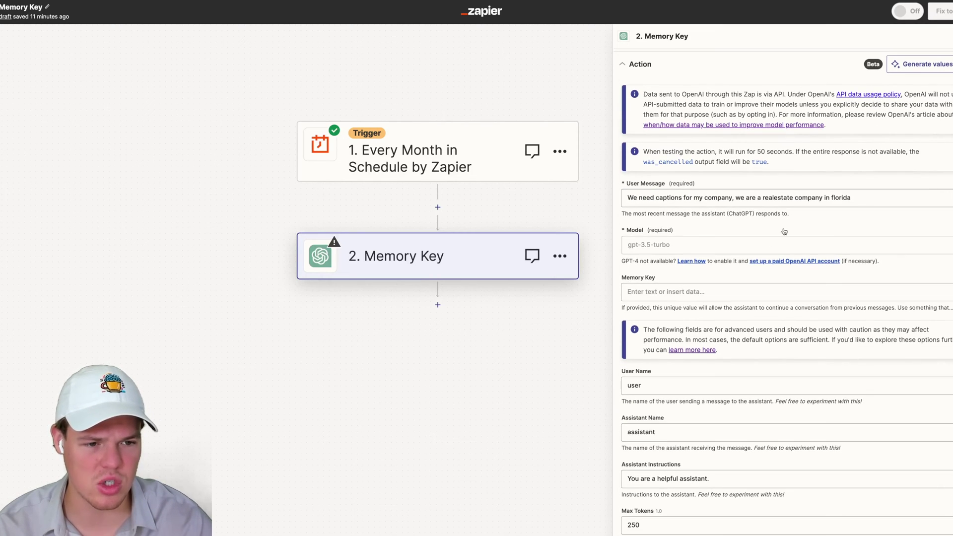
{"action": "left_click", "coordinate": [774, 198]}
{"action": "left_click", "coordinate": [706, 253]}
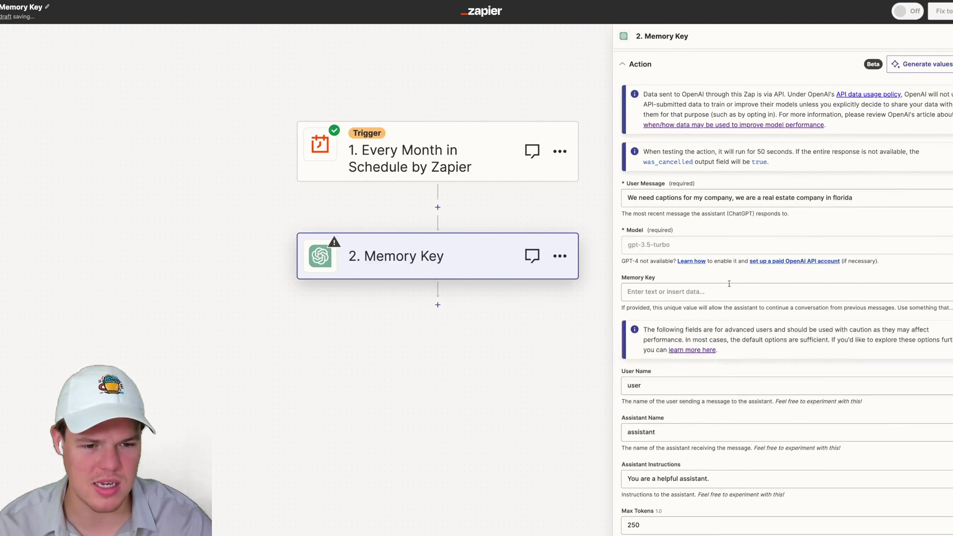
Step: Finish the action setup with the Memory Key left empty and run the ChatGPT conversation test
{"action": "scroll", "coordinate": [706, 253], "scroll_direction": "down", "scroll_amount": 2}
{"action": "scroll", "coordinate": [705, 253], "scroll_direction": "down", "scroll_amount": 5}
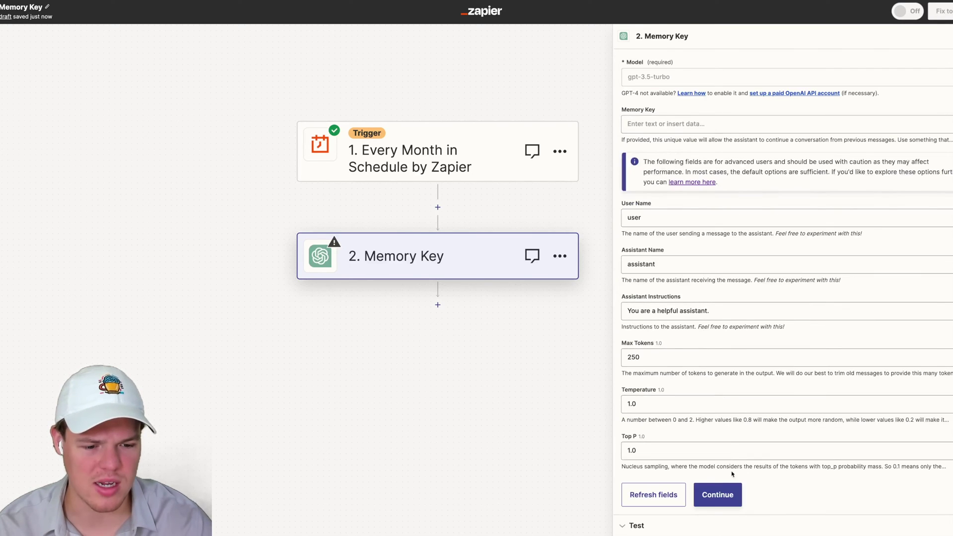
{"action": "left_click", "coordinate": [718, 494]}
{"action": "left_click", "coordinate": [697, 383]}
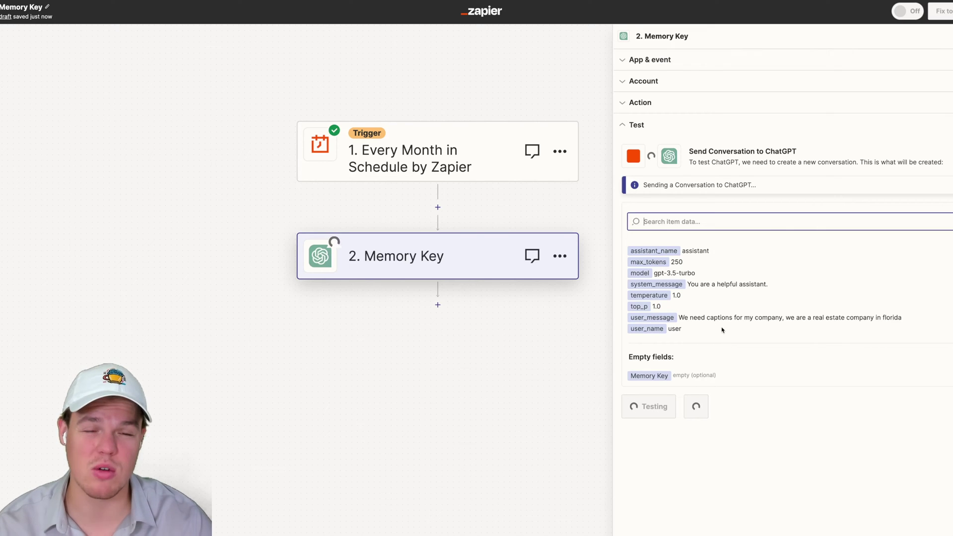
Step: Review the returned captions and rerun the ChatGPT test twice with the action's Memory Key still left empty
{"action": "scroll", "coordinate": [721, 323], "scroll_direction": "down", "scroll_amount": 2}
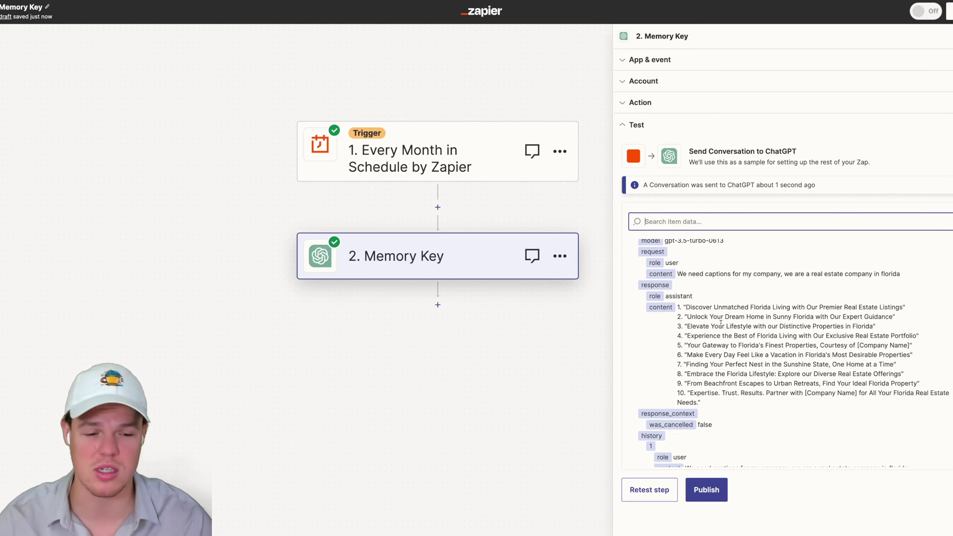
{"action": "scroll", "coordinate": [720, 324], "scroll_direction": "down", "scroll_amount": 1}
{"action": "left_click_drag", "start_coordinate": [720, 399], "coordinate": [683, 294]}
{"action": "left_click", "coordinate": [688, 294]}
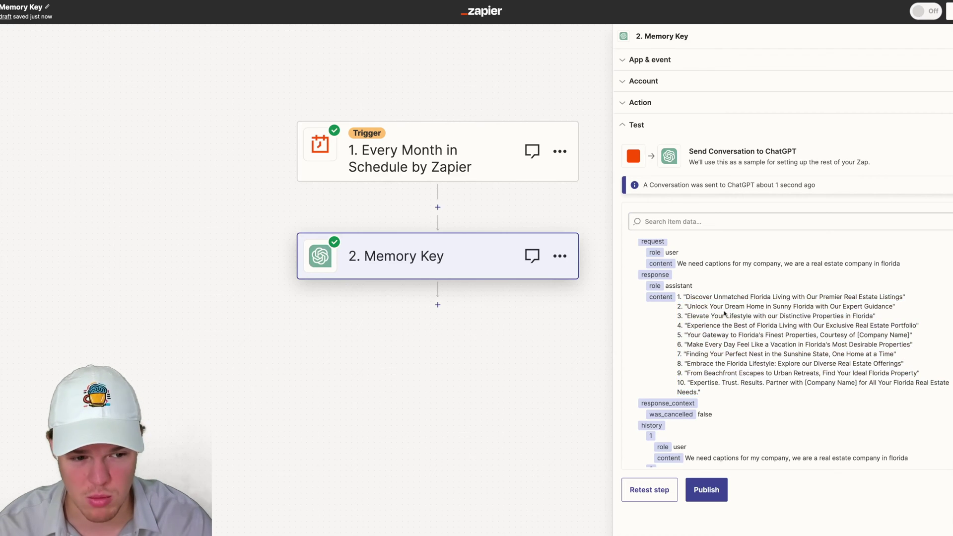
{"action": "scroll", "coordinate": [700, 248], "scroll_direction": "up", "scroll_amount": 3}
{"action": "left_click", "coordinate": [680, 101]}
{"action": "scroll", "coordinate": [705, 322], "scroll_direction": "down", "scroll_amount": 5}
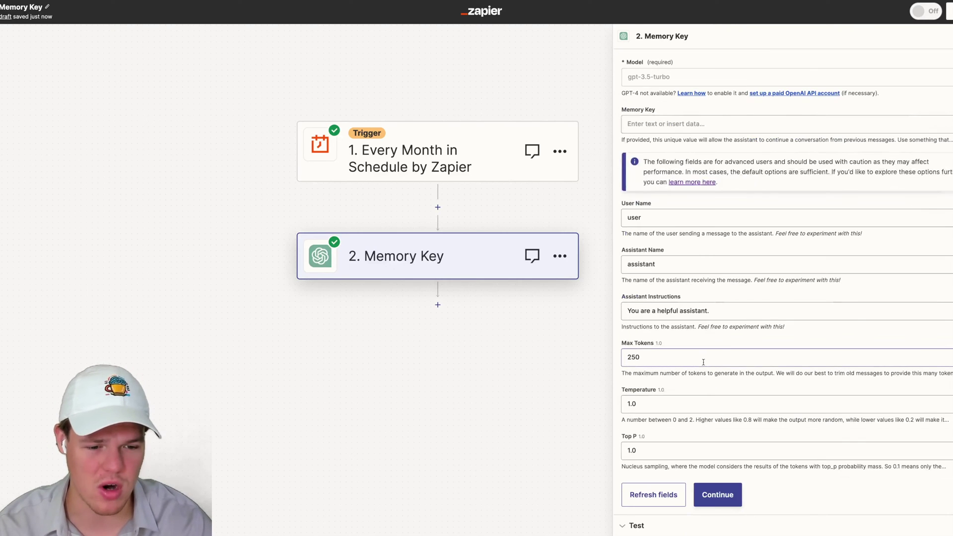
{"action": "left_click", "coordinate": [722, 492]}
{"action": "left_click", "coordinate": [649, 489]}
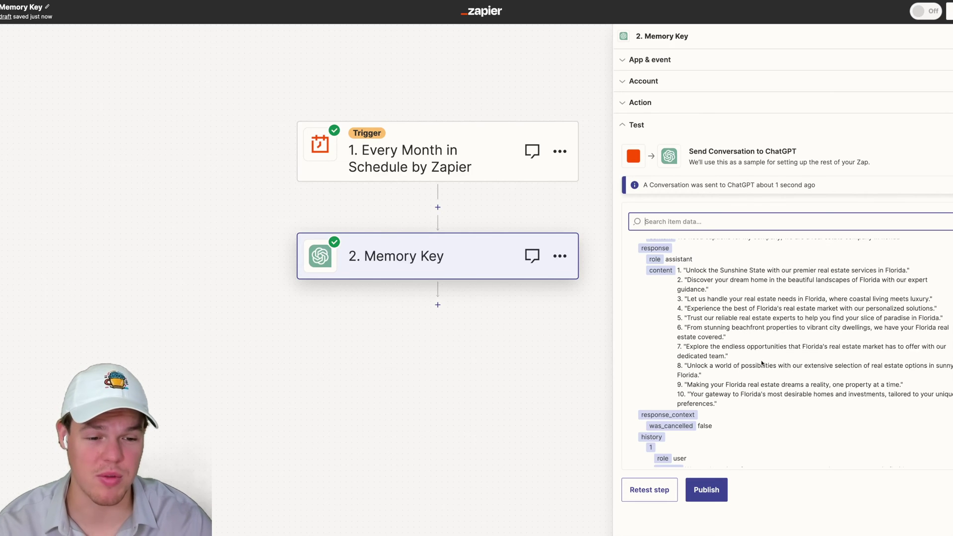
{"action": "left_click", "coordinate": [660, 489]}
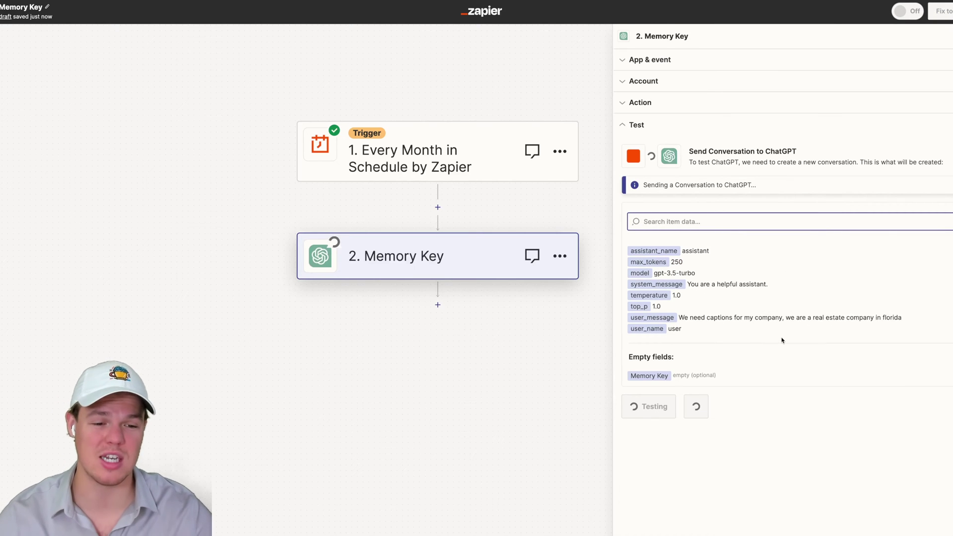
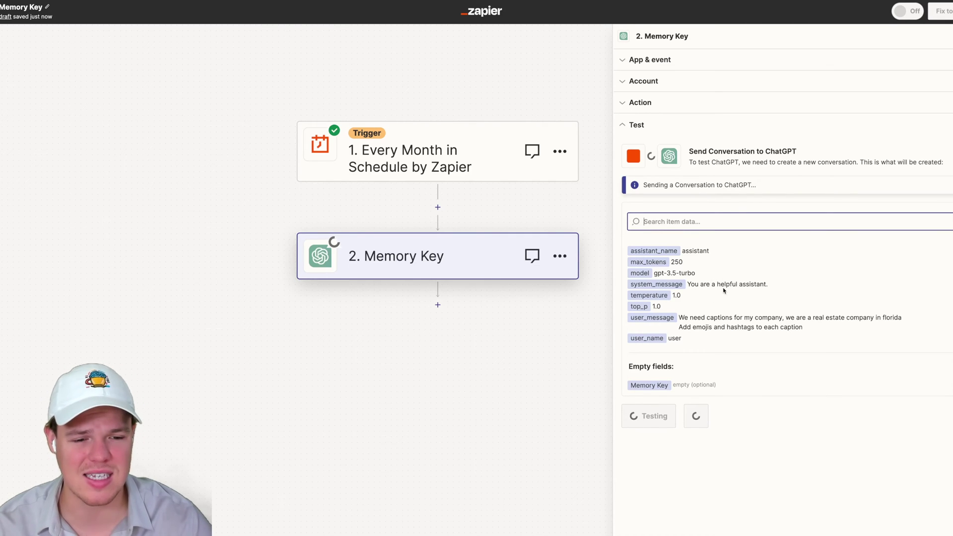
Step: Look through the captions returned for the emoji and hashtag prompt and retest the ChatGPT step
{"action": "scroll", "coordinate": [744, 348], "scroll_direction": "down", "scroll_amount": 2}
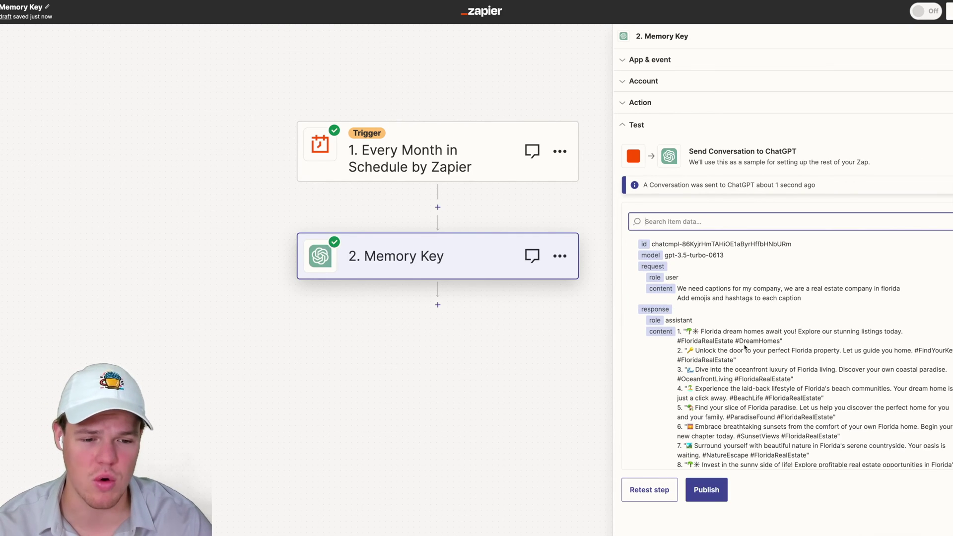
{"action": "scroll", "coordinate": [744, 348], "scroll_direction": "down", "scroll_amount": 5}
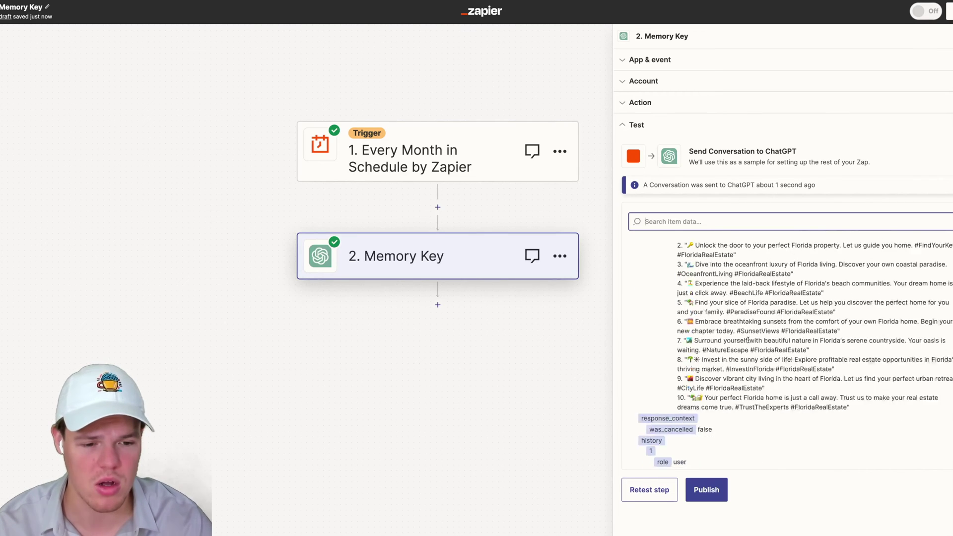
{"action": "scroll", "coordinate": [745, 348], "scroll_direction": "up", "scroll_amount": 1}
{"action": "scroll", "coordinate": [734, 377], "scroll_direction": "down", "scroll_amount": 4}
{"action": "scroll", "coordinate": [719, 397], "scroll_direction": "up", "scroll_amount": 5}
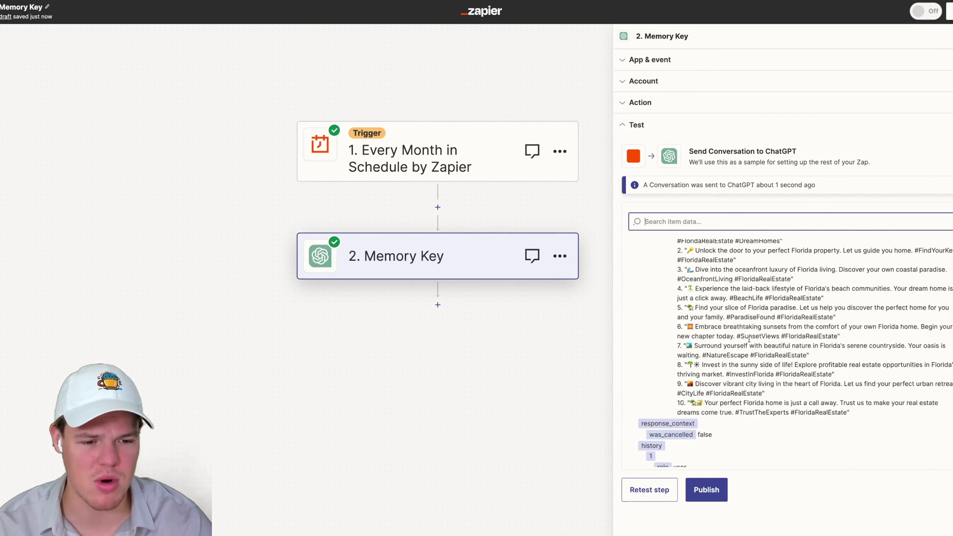
{"action": "left_click", "coordinate": [648, 489]}
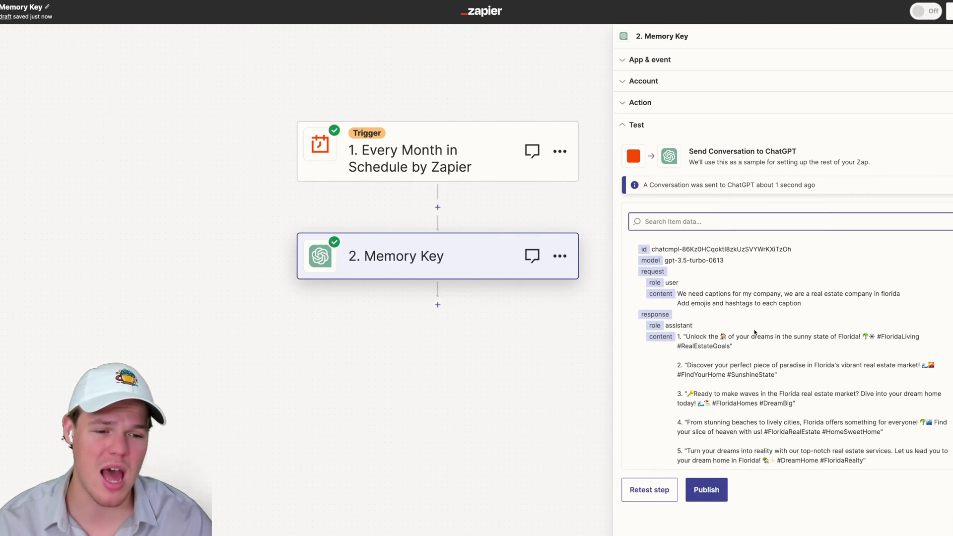
Step: Examine the retested captions for repeated wording, emojis and hashtags
{"action": "scroll", "coordinate": [754, 333], "scroll_direction": "down", "scroll_amount": 2}
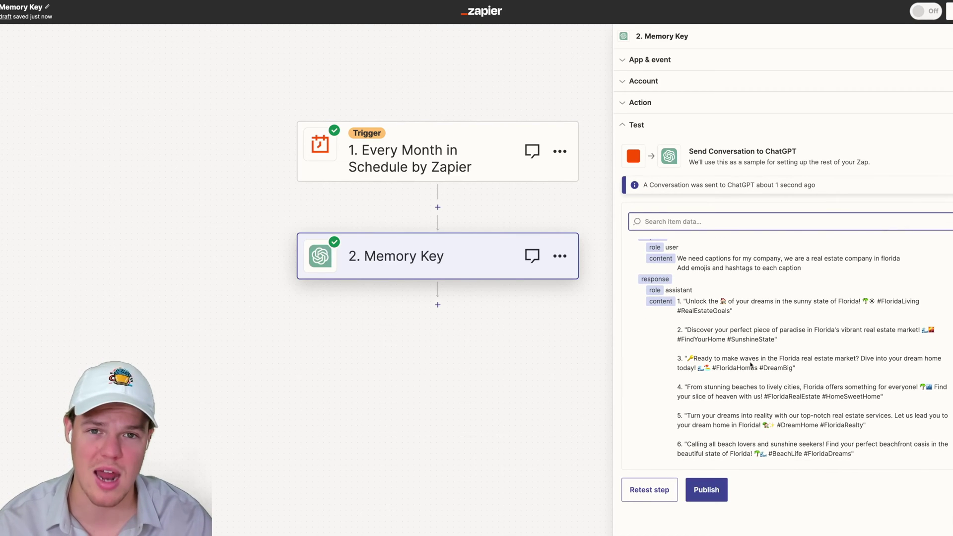
{"action": "scroll", "coordinate": [751, 365], "scroll_direction": "down", "scroll_amount": 1}
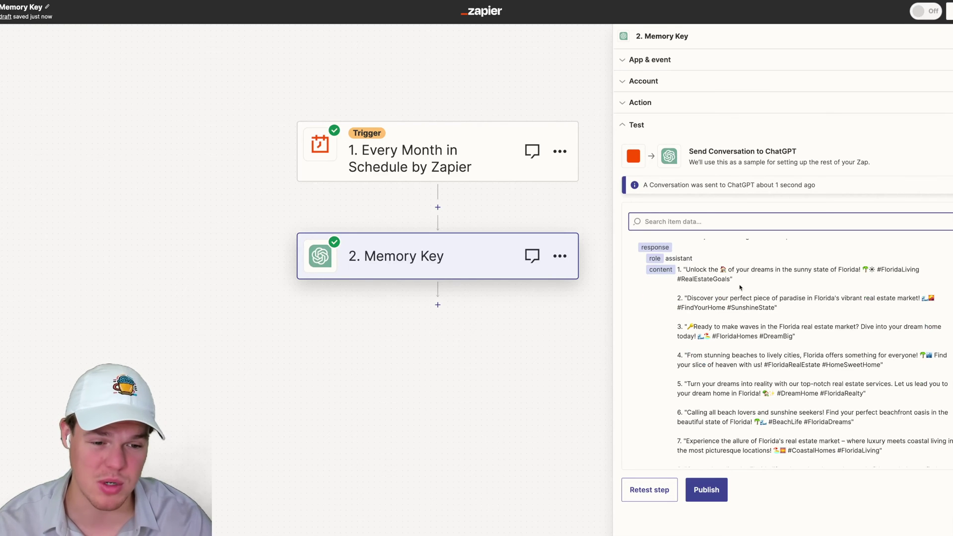
{"action": "scroll", "coordinate": [731, 301], "scroll_direction": "down", "scroll_amount": 1}
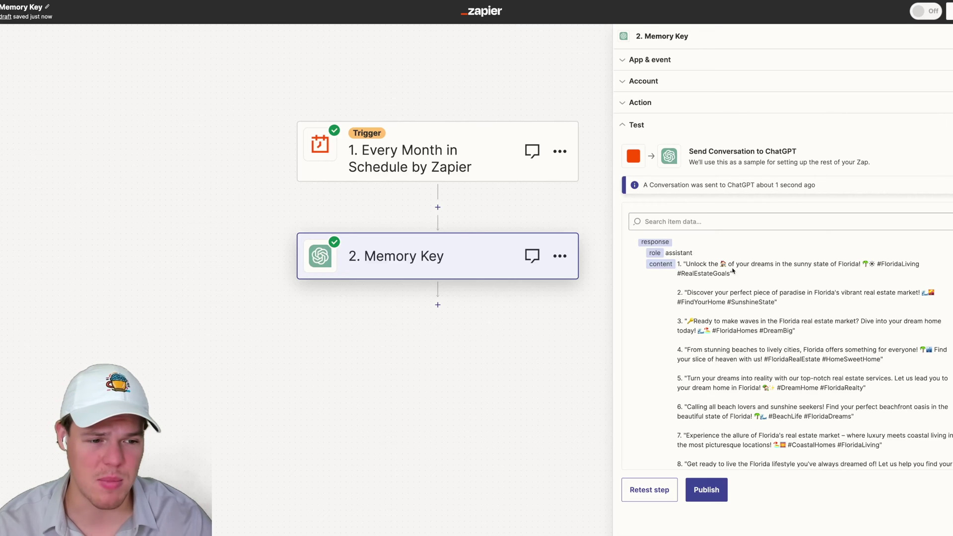
{"action": "left_click_drag", "start_coordinate": [719, 263], "coordinate": [747, 264]}
{"action": "left_click_drag", "start_coordinate": [862, 264], "coordinate": [887, 264]}
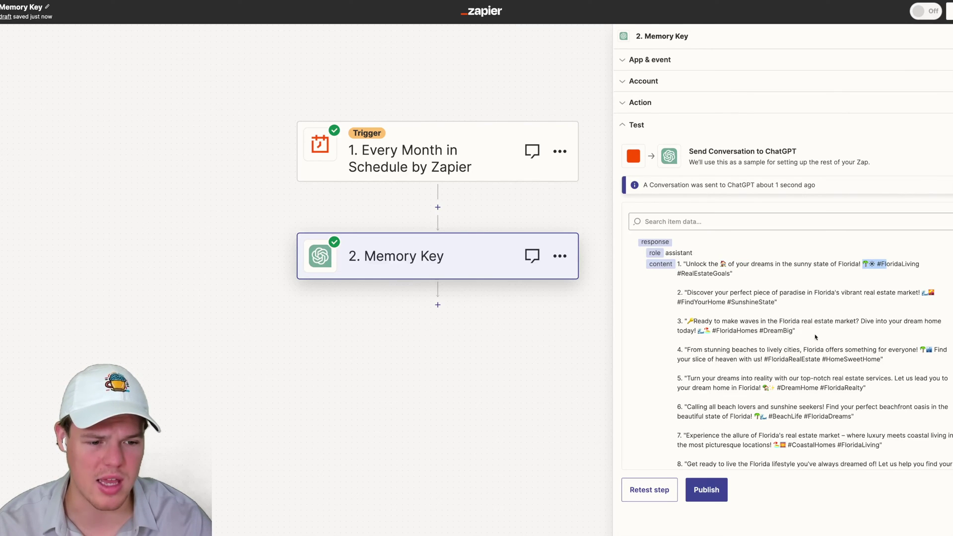
{"action": "scroll", "coordinate": [808, 354], "scroll_direction": "down", "scroll_amount": 5}
{"action": "scroll", "coordinate": [808, 354], "scroll_direction": "up", "scroll_amount": 5}
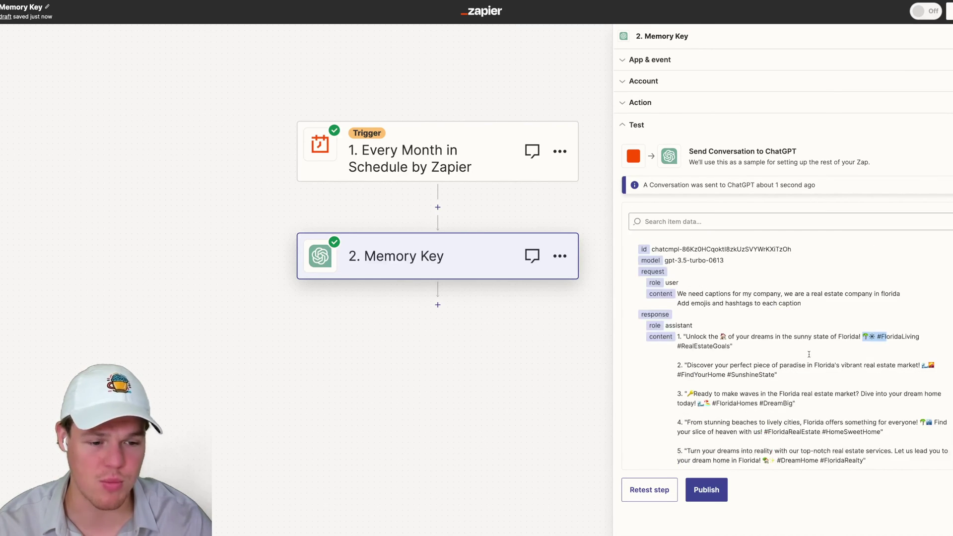
{"action": "left_click", "coordinate": [819, 352]}
{"action": "scroll", "coordinate": [734, 338], "scroll_direction": "down", "scroll_amount": 1}
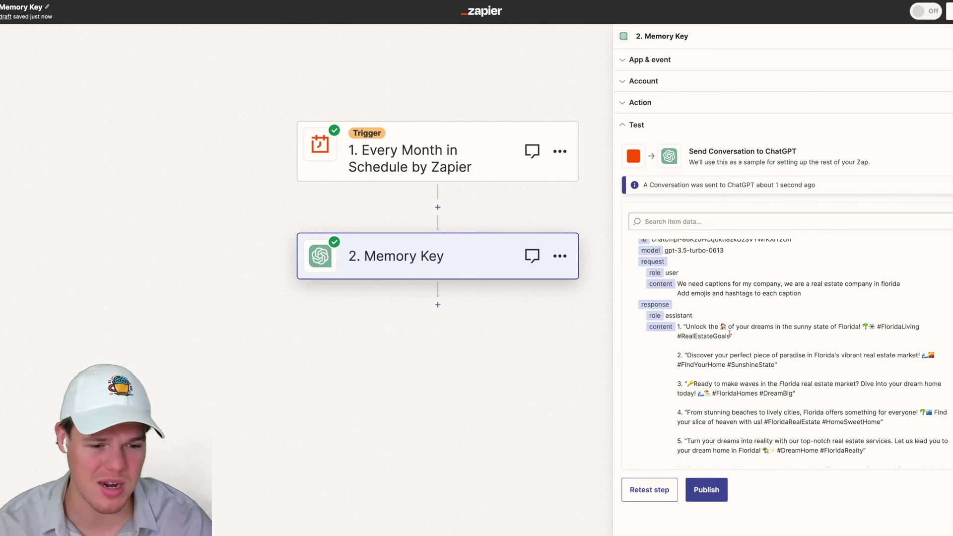
{"action": "scroll", "coordinate": [794, 396], "scroll_direction": "down", "scroll_amount": 5}
{"action": "scroll", "coordinate": [786, 372], "scroll_direction": "up", "scroll_amount": 5}
Step: Reopen the ChatGPT action setup and set its Memory Key to "capout"
{"action": "left_click", "coordinate": [670, 112]}
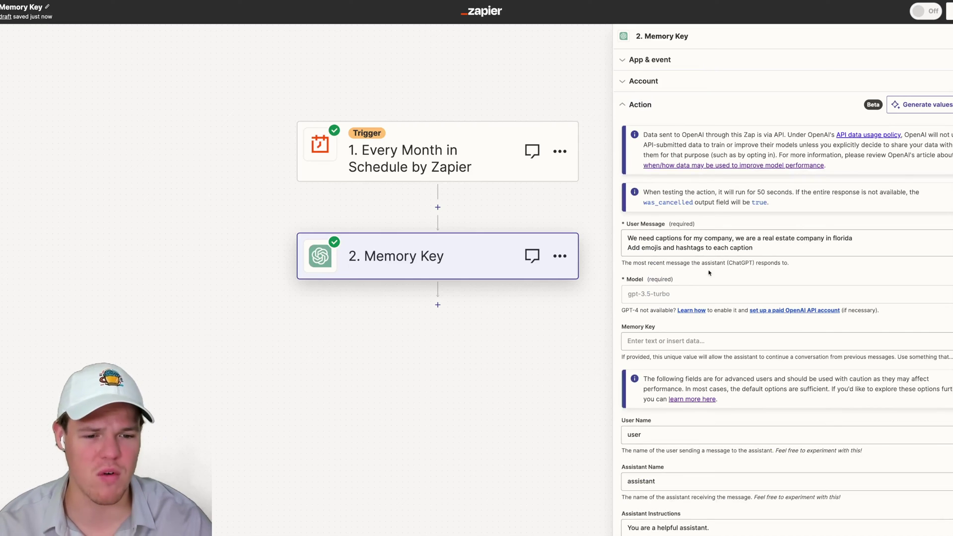
{"action": "left_click", "coordinate": [668, 337]}
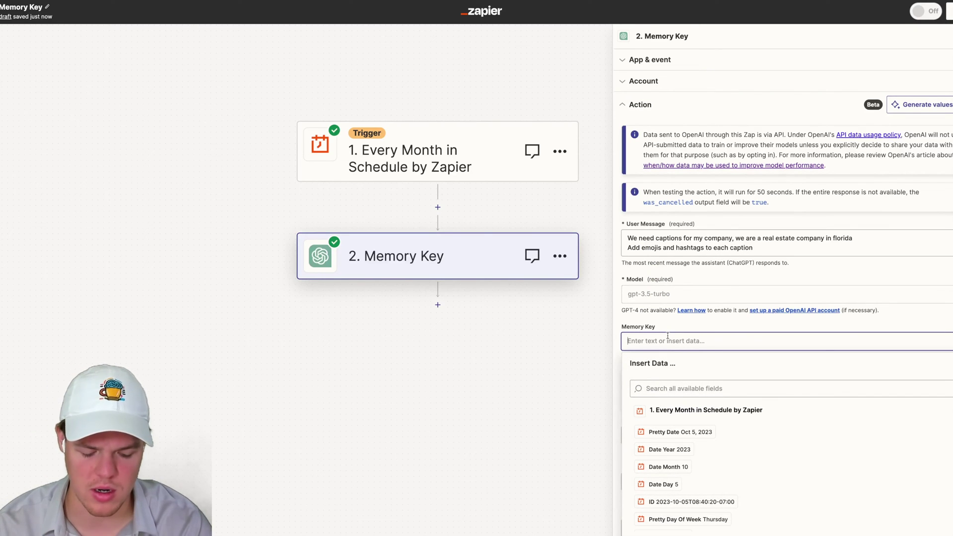
{"action": "type", "text": "cpa"}
{"action": "key", "text": "BackSpace"}
{"action": "type", "text": "apout"}
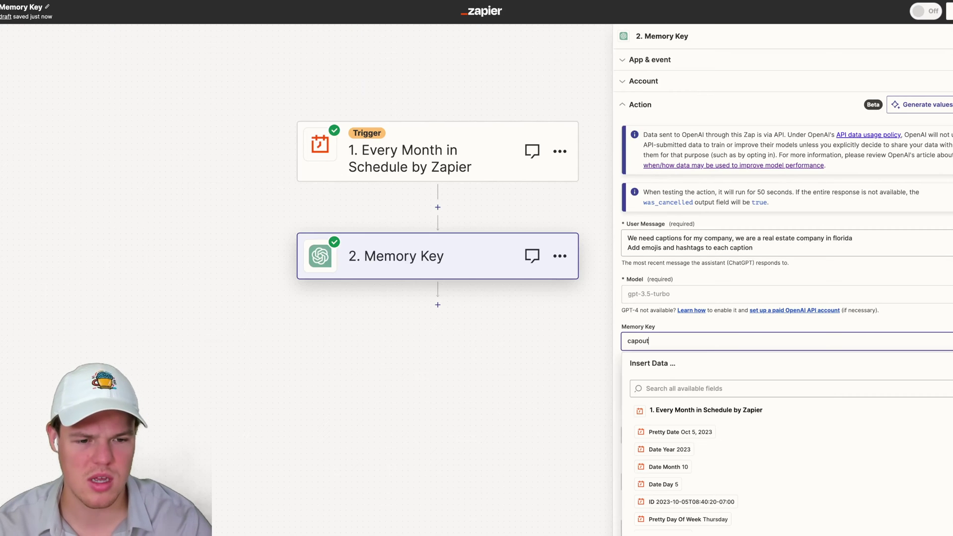
Step: Append the line "Parameters: Dont repeat past captions" to the action's User Message, separated by a blank line
{"action": "left_click", "coordinate": [693, 252]}
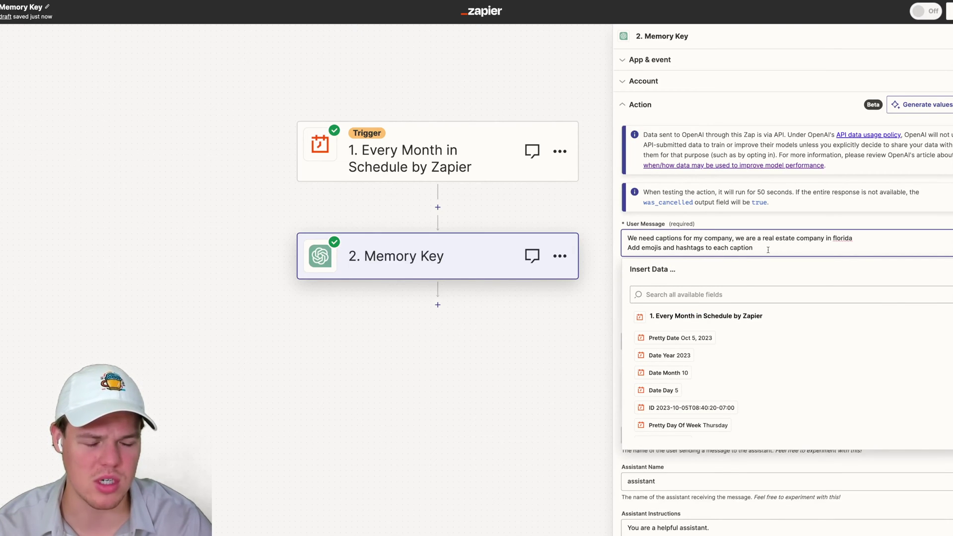
{"action": "key", "text": "Return"}
{"action": "key", "text": "Return"}
{"action": "type", "text": "P"}
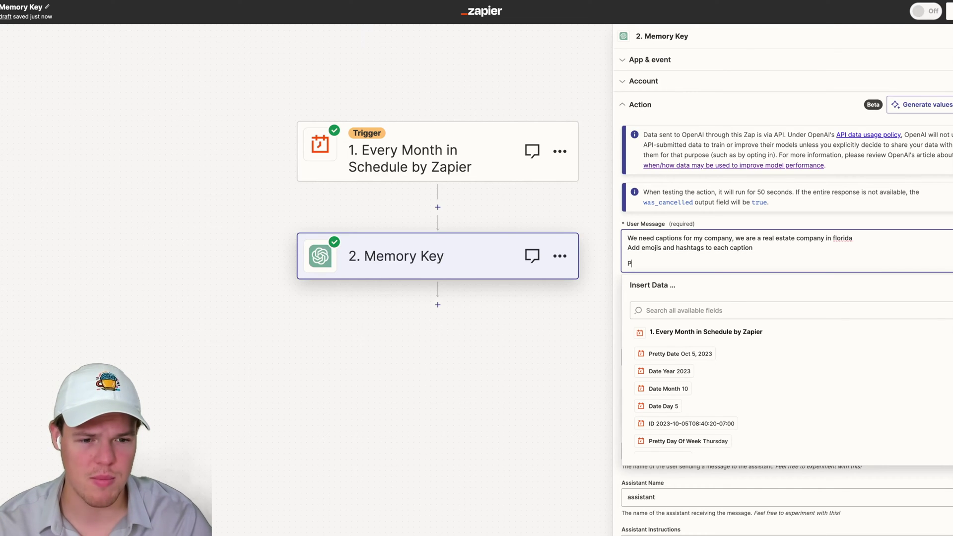
{"action": "type", "text": "arametersL"}
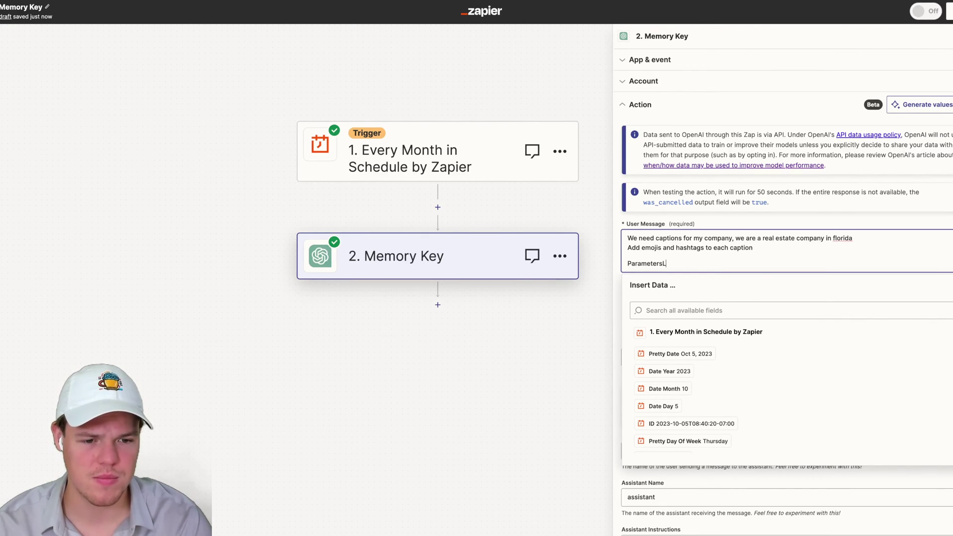
{"action": "key", "text": "BackSpace"}
{"action": "type", "text": ": Dont"}
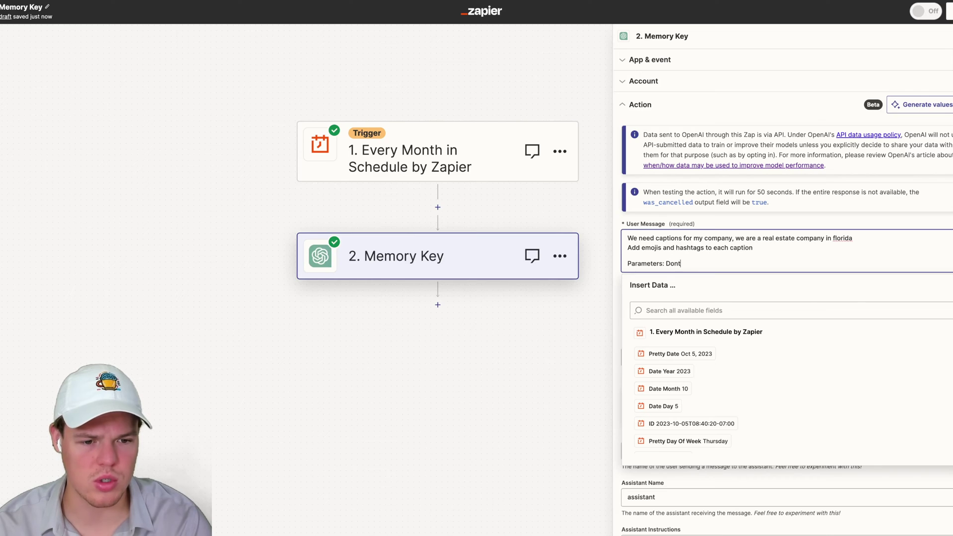
{"action": "type", "text": " repeat past captipms"}
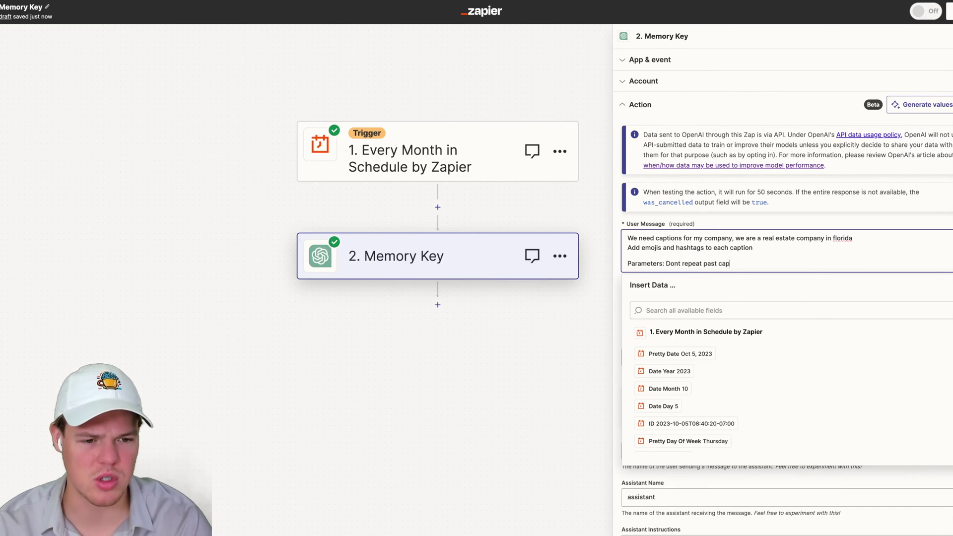
{"action": "key", "text": "BackSpace"}
{"action": "key", "text": "BackSpace"}
{"action": "key", "text": "BackSpace"}
{"action": "type", "text": "ons"}
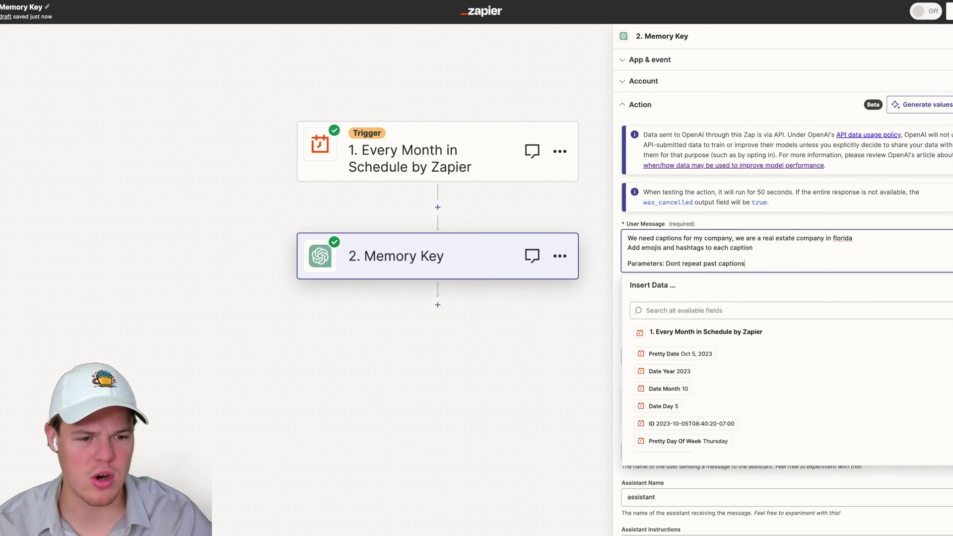
Step: Finish the updated action setup and retest the ChatGPT step with the Memory Key in place
{"action": "left_click", "coordinate": [758, 294]}
{"action": "scroll", "coordinate": [738, 403], "scroll_direction": "down", "scroll_amount": 5}
{"action": "left_click", "coordinate": [725, 493]}
{"action": "left_click", "coordinate": [650, 490]}
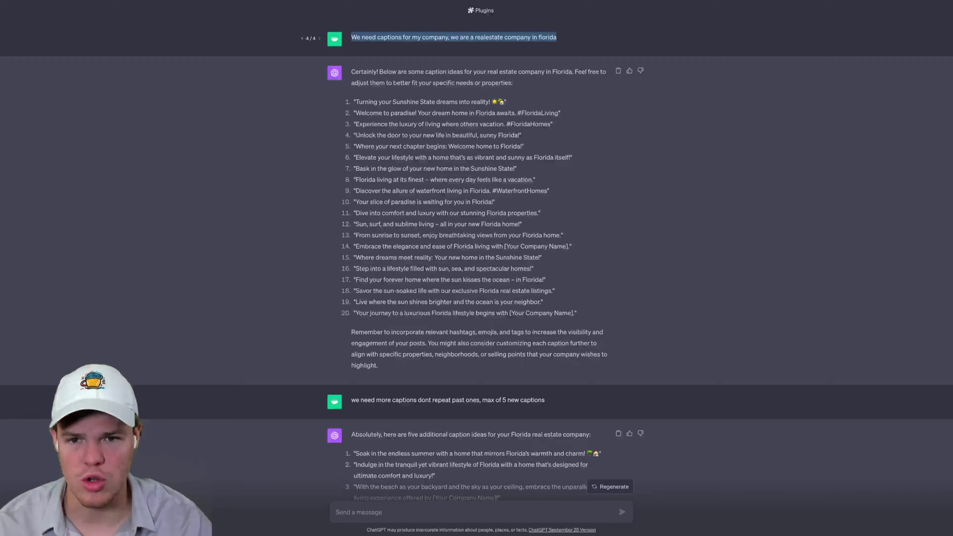
Step: Examine the first set of captions generated with the Memory Key, including their emojis and hashtags
{"action": "mouse_move", "coordinate": [556, 37]}
{"action": "left_mouse_down"}
{"action": "mouse_move", "coordinate": [356, 37]}
{"action": "mouse_move", "coordinate": [556, 37]}
{"action": "left_mouse_up"}
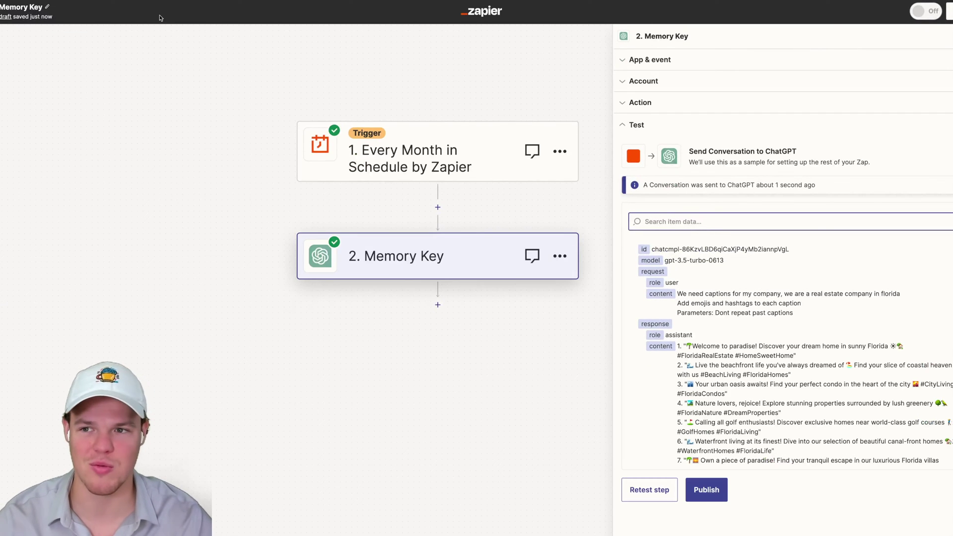
{"action": "scroll", "coordinate": [794, 301], "scroll_direction": "down", "scroll_amount": 3}
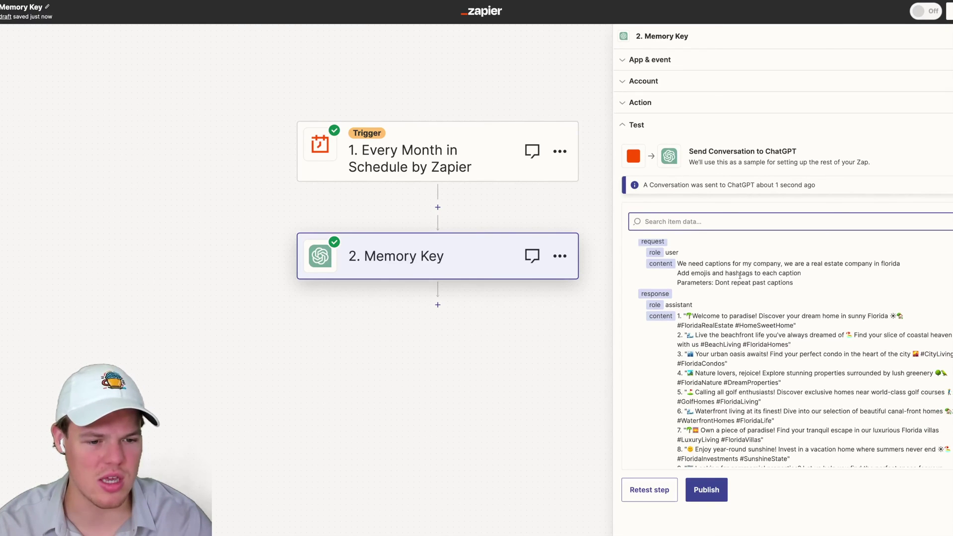
{"action": "left_click", "coordinate": [685, 295]}
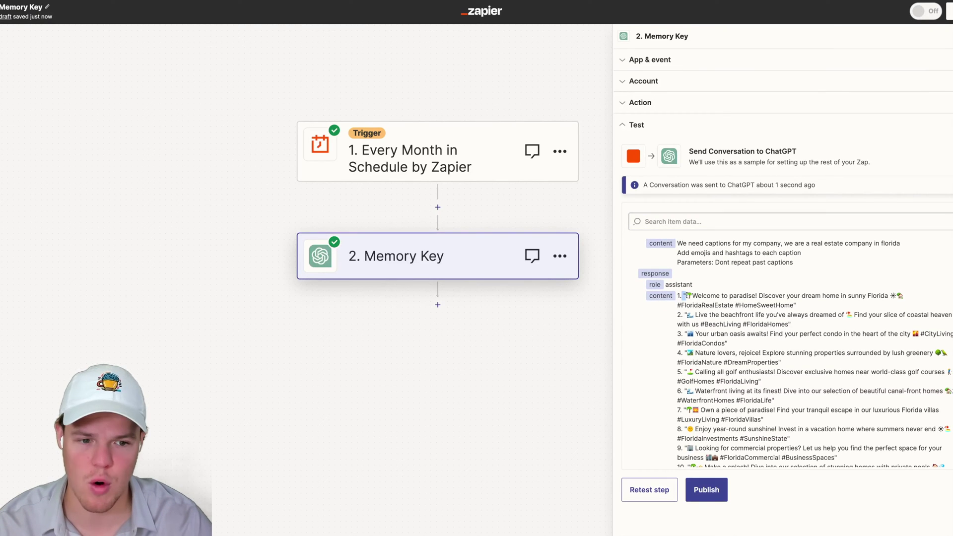
{"action": "scroll", "coordinate": [729, 298], "scroll_direction": "down", "scroll_amount": 2}
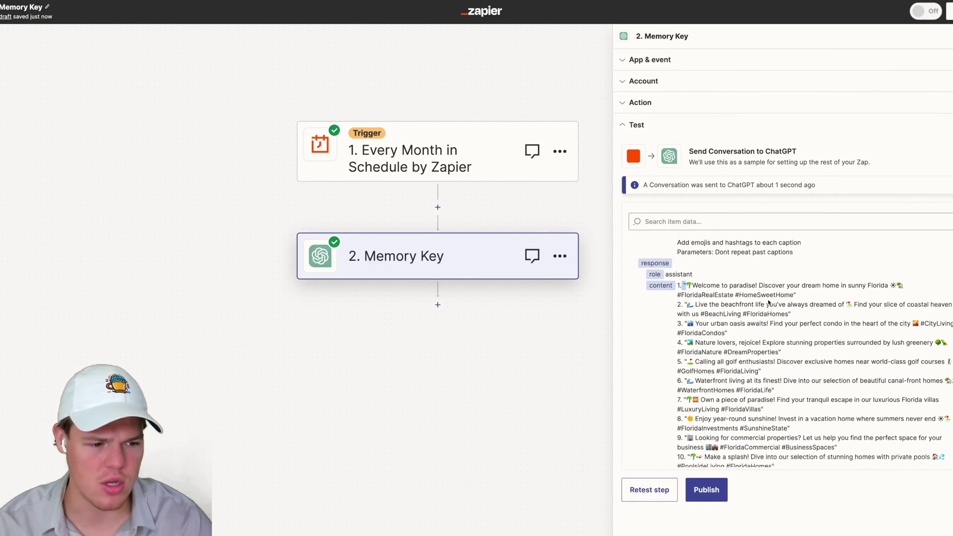
{"action": "left_click", "coordinate": [693, 270]}
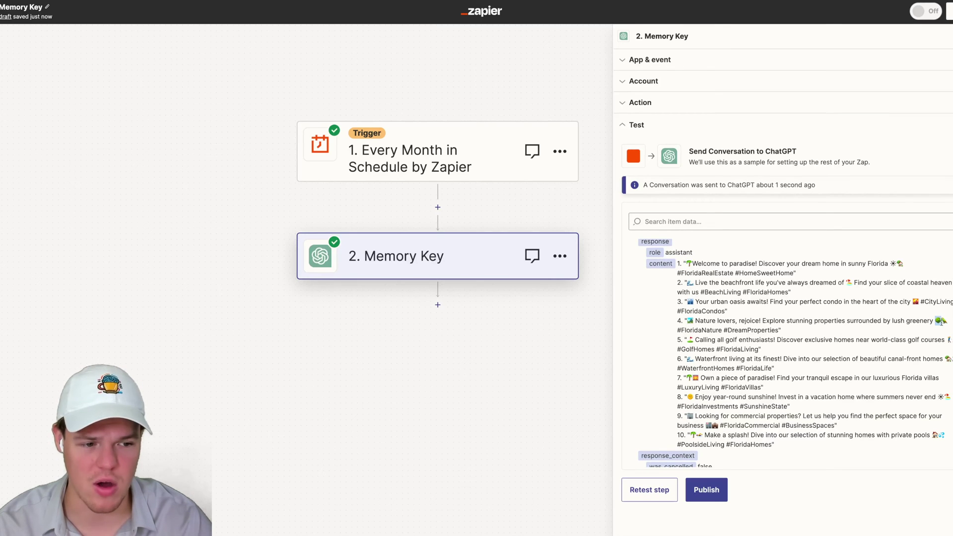
{"action": "scroll", "coordinate": [756, 304], "scroll_direction": "down", "scroll_amount": 3}
{"action": "scroll", "coordinate": [755, 303], "scroll_direction": "up", "scroll_amount": 3}
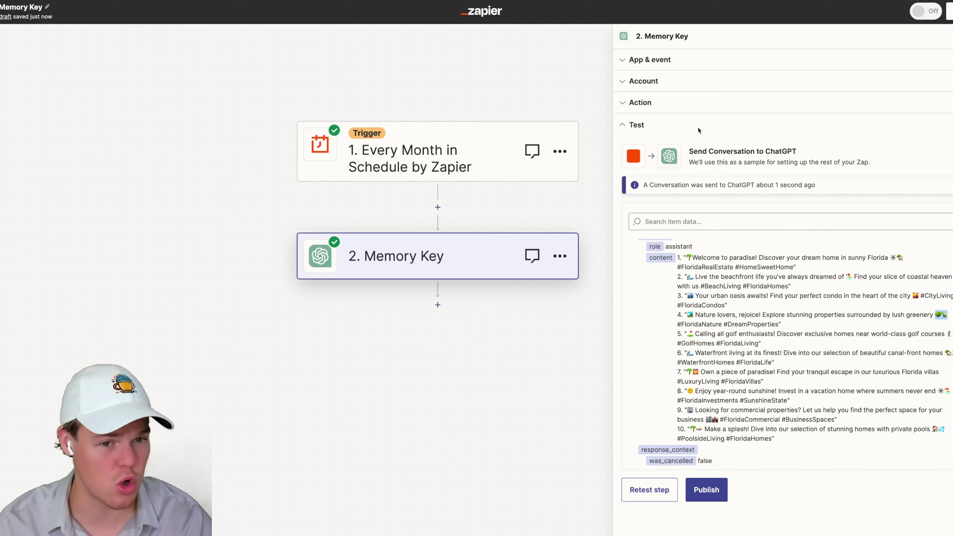
Step: Retest the step under the same "capout" Memory Key and compare the new captions with the previous set
{"action": "left_click", "coordinate": [649, 490]}
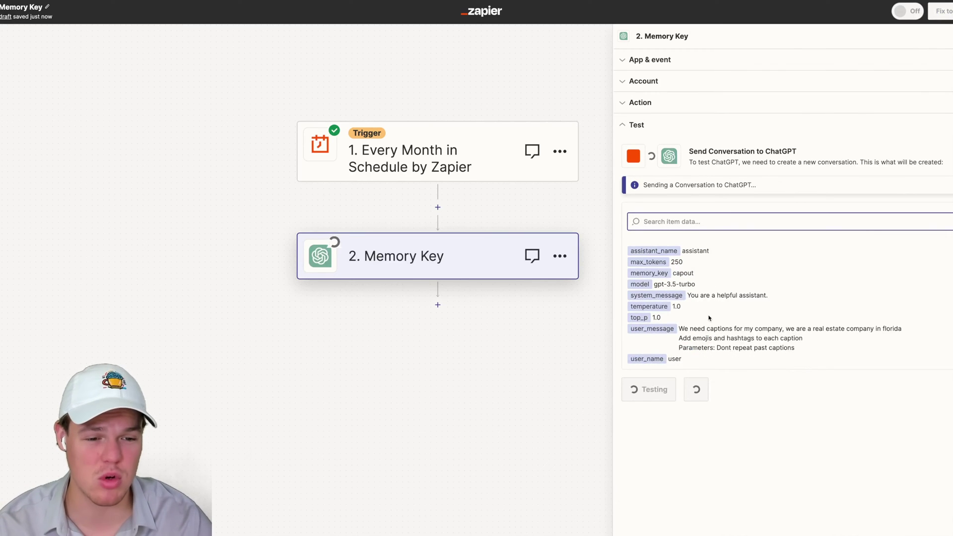
{"action": "double_click", "coordinate": [683, 273]}
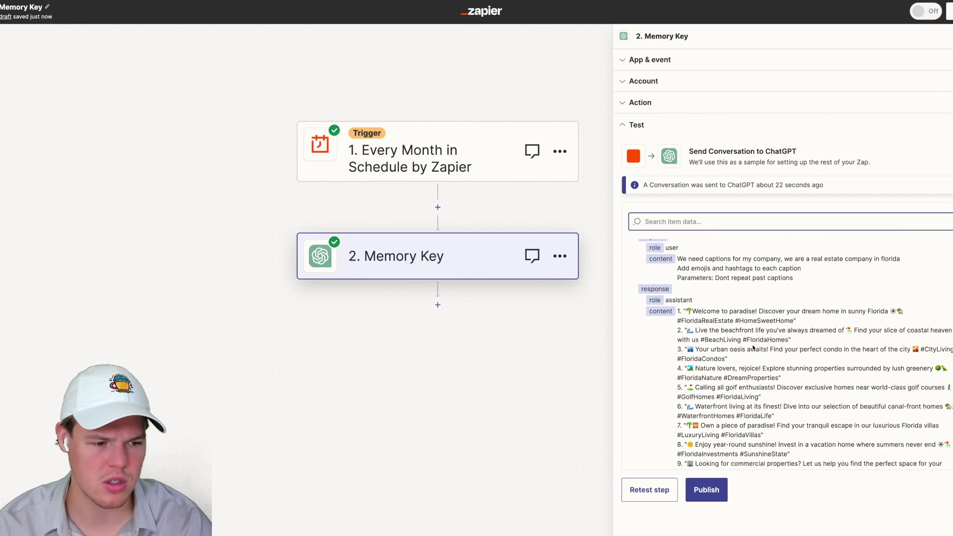
{"action": "scroll", "coordinate": [753, 347], "scroll_direction": "down", "scroll_amount": 1}
{"action": "scroll", "coordinate": [753, 348], "scroll_direction": "down", "scroll_amount": 5}
{"action": "scroll", "coordinate": [757, 353], "scroll_direction": "up", "scroll_amount": 5}
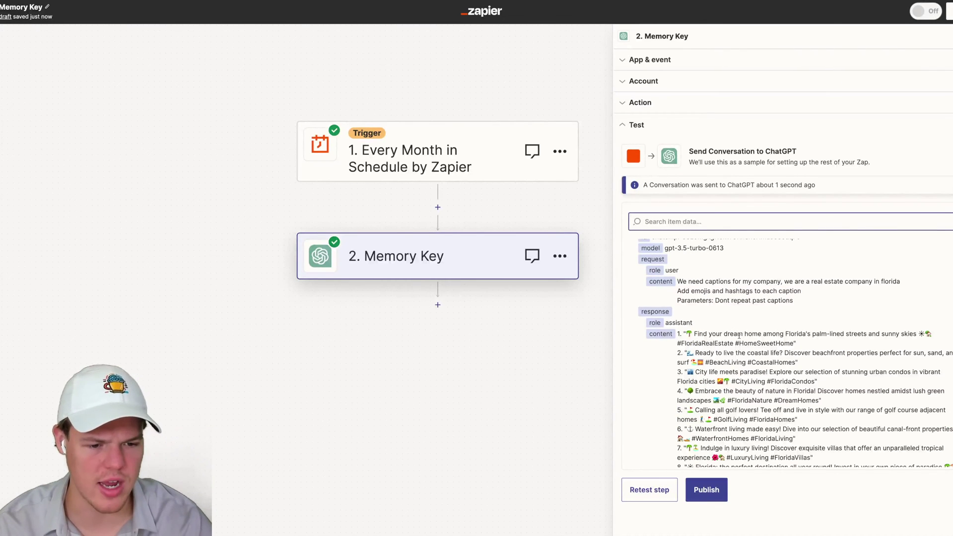
Step: Examine the newly generated captions in the test response, from the opening caption's emojis through the end of the list
{"action": "scroll", "coordinate": [739, 336], "scroll_direction": "down", "scroll_amount": 1}
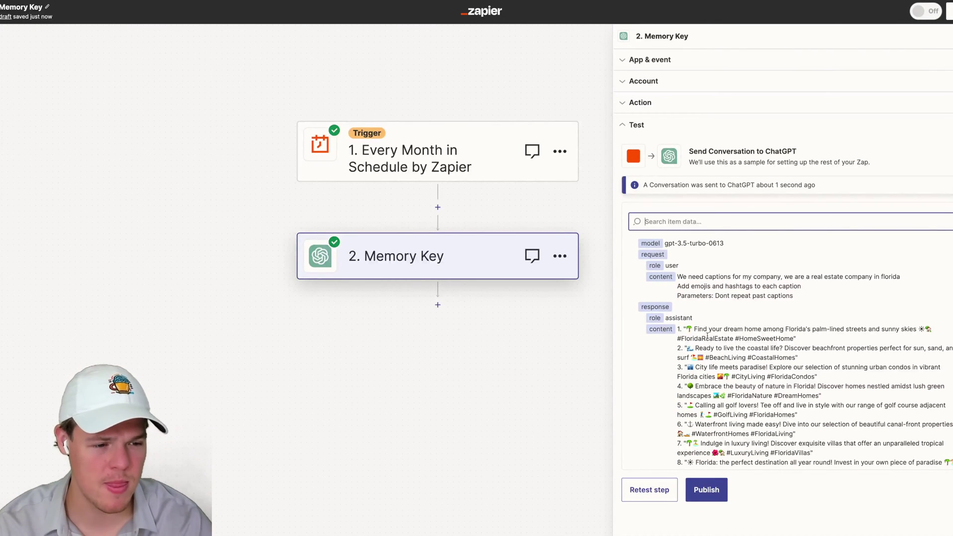
{"action": "left_click_drag", "start_coordinate": [683, 329], "coordinate": [689, 328]}
{"action": "left_click", "coordinate": [910, 327]}
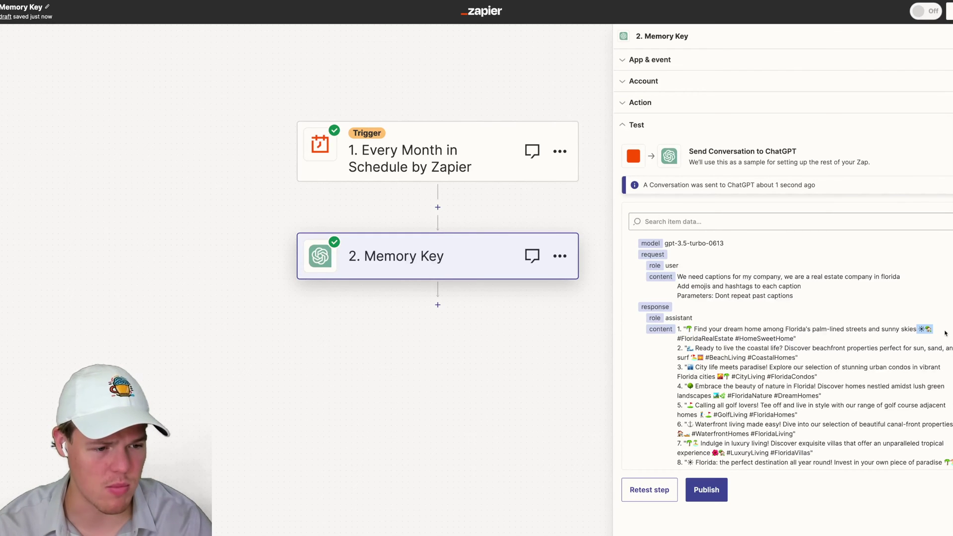
{"action": "scroll", "coordinate": [775, 336], "scroll_direction": "down", "scroll_amount": 2}
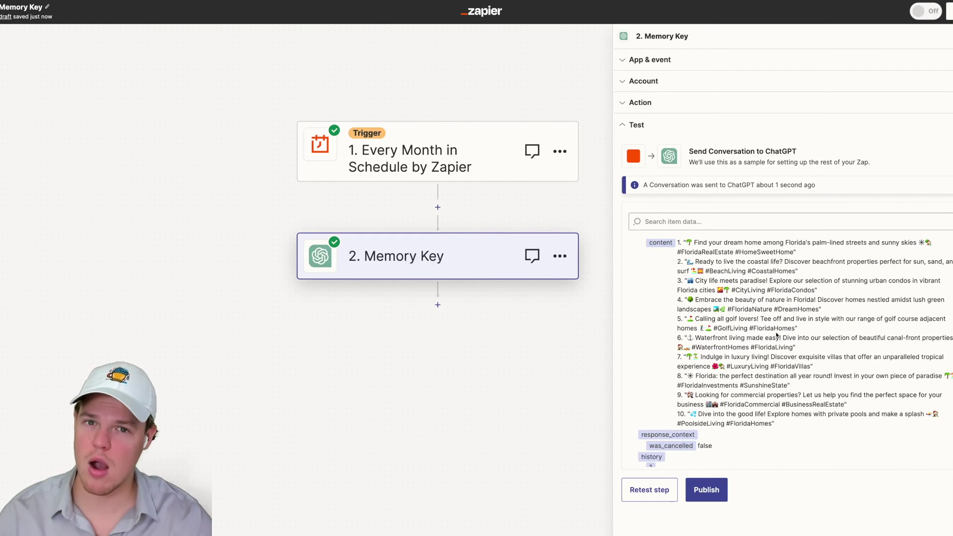
{"action": "scroll", "coordinate": [775, 328], "scroll_direction": "up", "scroll_amount": 4}
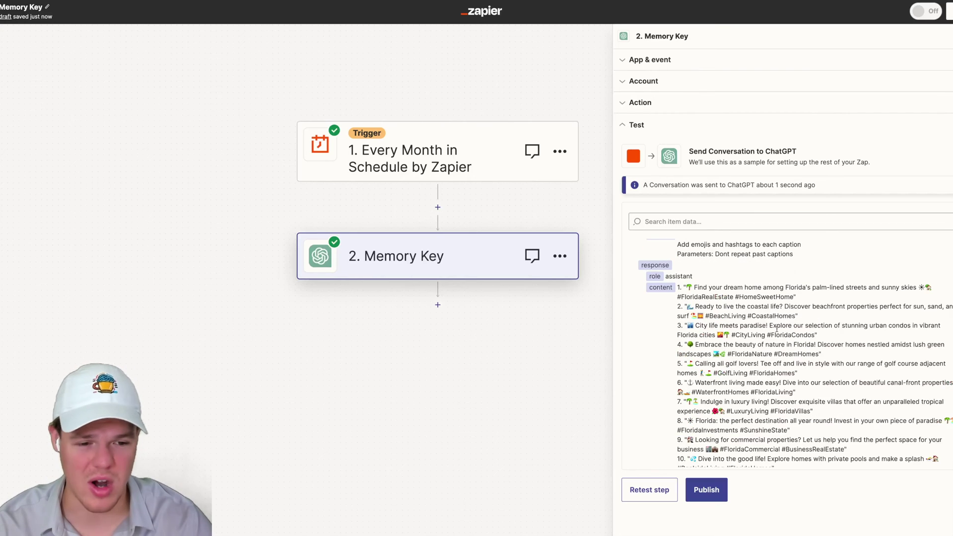
Step: Compare the action's User Message and "capout" Memory Key with the original caption conversation in ChatGPT
{"action": "left_click", "coordinate": [665, 105]}
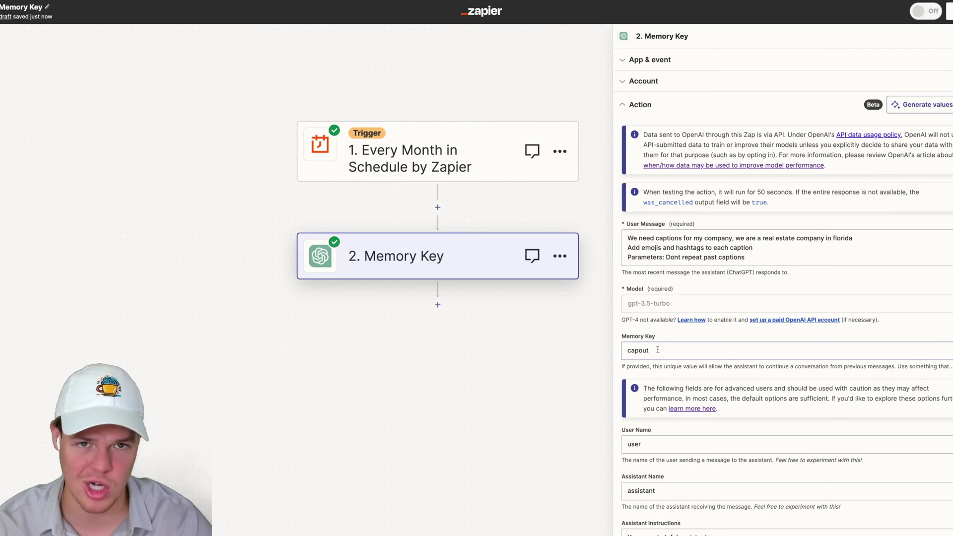
{"action": "left_click", "coordinate": [149, 1]}
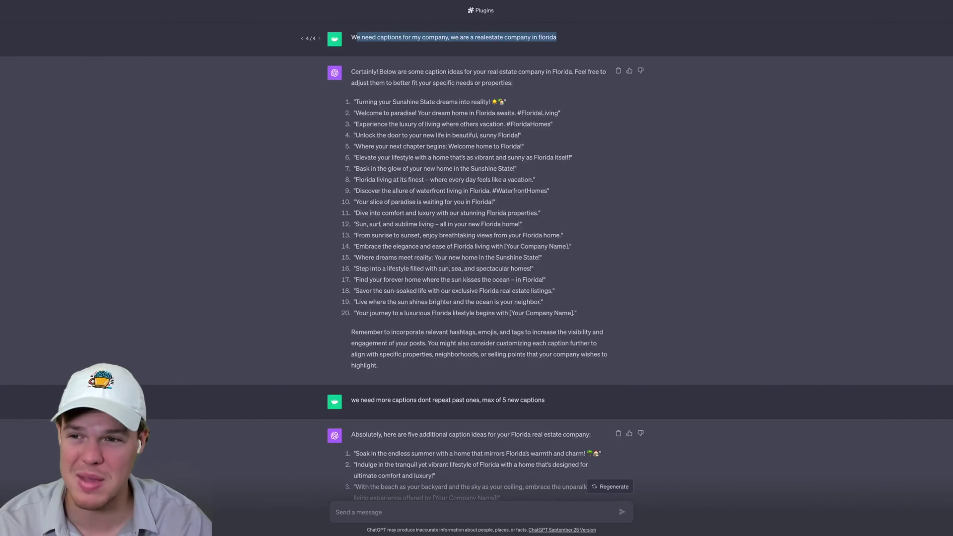
{"action": "key", "text": "ctrl+Tab"}
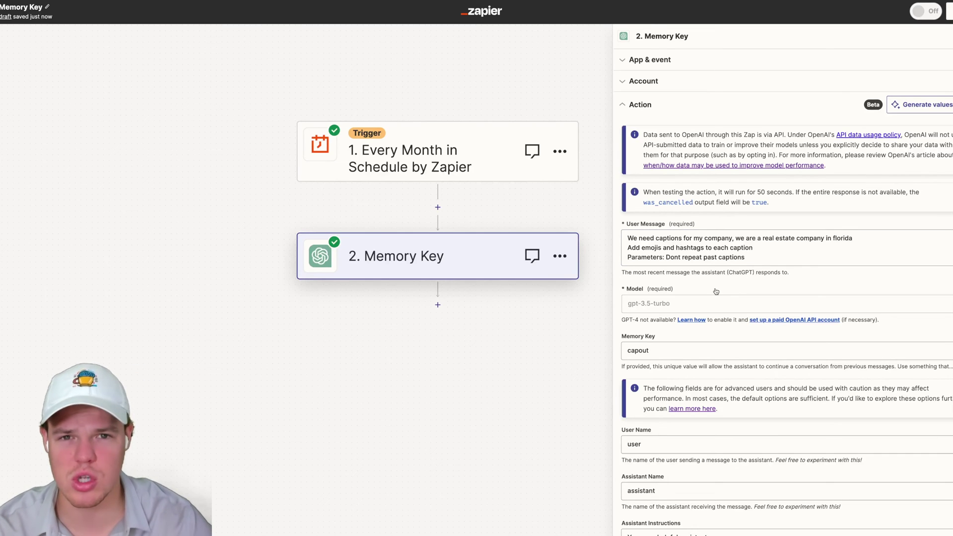
{"action": "scroll", "coordinate": [718, 287], "scroll_direction": "down", "scroll_amount": 1}
{"action": "scroll", "coordinate": [717, 287], "scroll_direction": "down", "scroll_amount": 2}
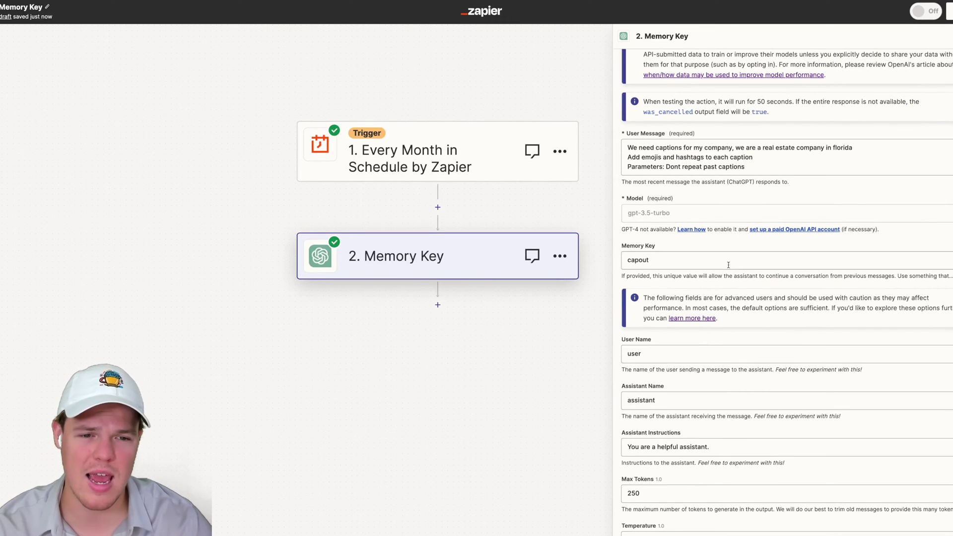
{"action": "scroll", "coordinate": [706, 250], "scroll_direction": "up", "scroll_amount": 1}
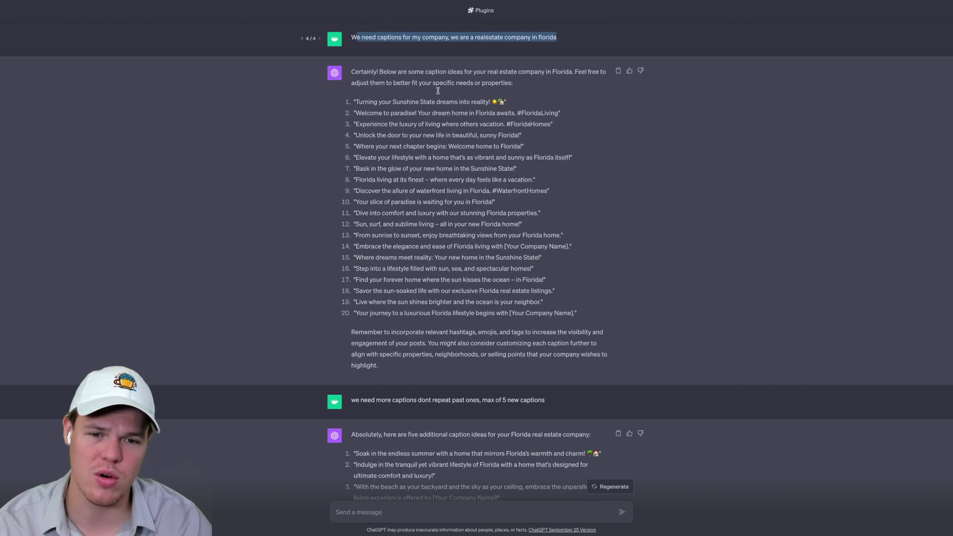
{"action": "scroll", "coordinate": [337, 158], "scroll_direction": "down", "scroll_amount": 1}
{"action": "scroll", "coordinate": [338, 158], "scroll_direction": "up", "scroll_amount": 1}
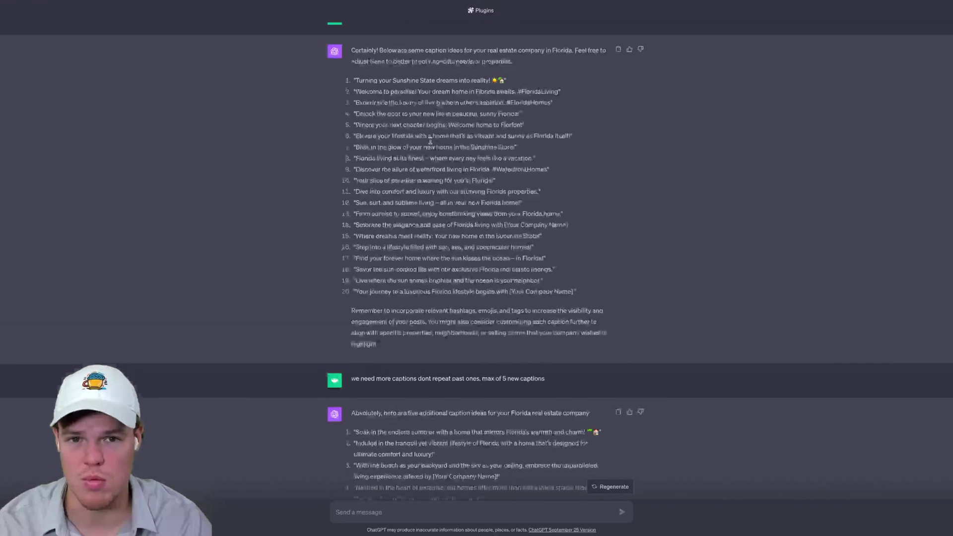
{"action": "scroll", "coordinate": [319, 90], "scroll_direction": "down", "scroll_amount": 2}
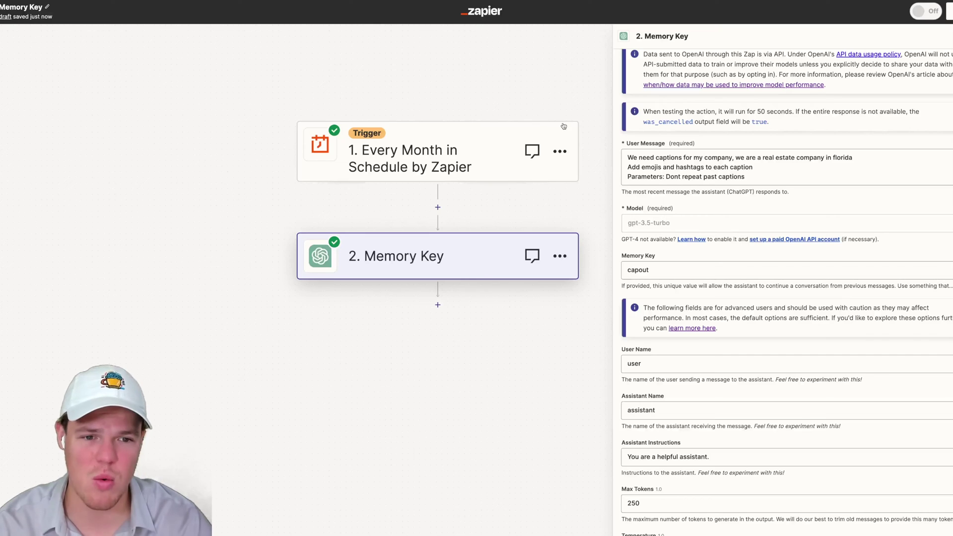
{"action": "scroll", "coordinate": [688, 200], "scroll_direction": "up", "scroll_amount": 1}
{"action": "scroll", "coordinate": [688, 200], "scroll_direction": "up", "scroll_amount": 1}
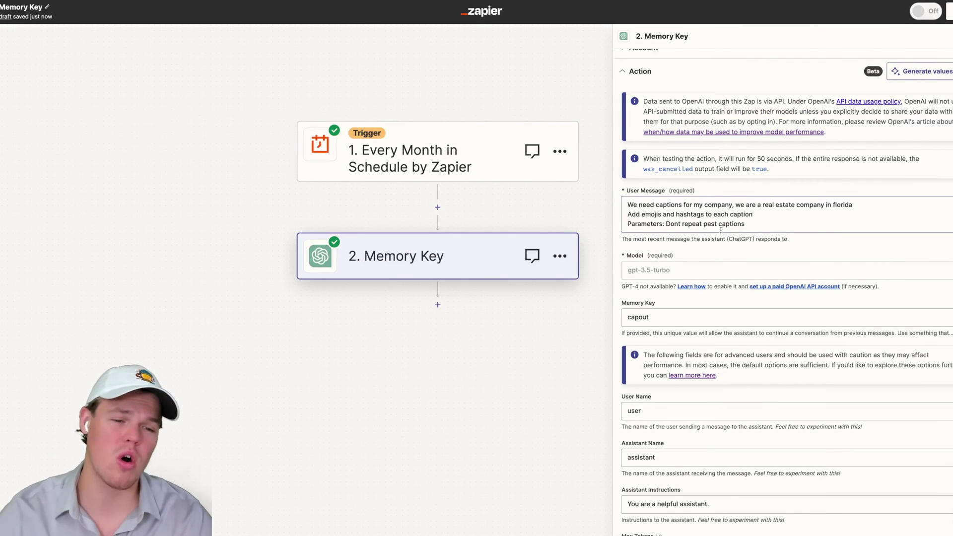
Step: Review the ChatGPT action's remaining settings alongside the captions from its latest test
{"action": "scroll", "coordinate": [721, 225], "scroll_direction": "down", "scroll_amount": 5}
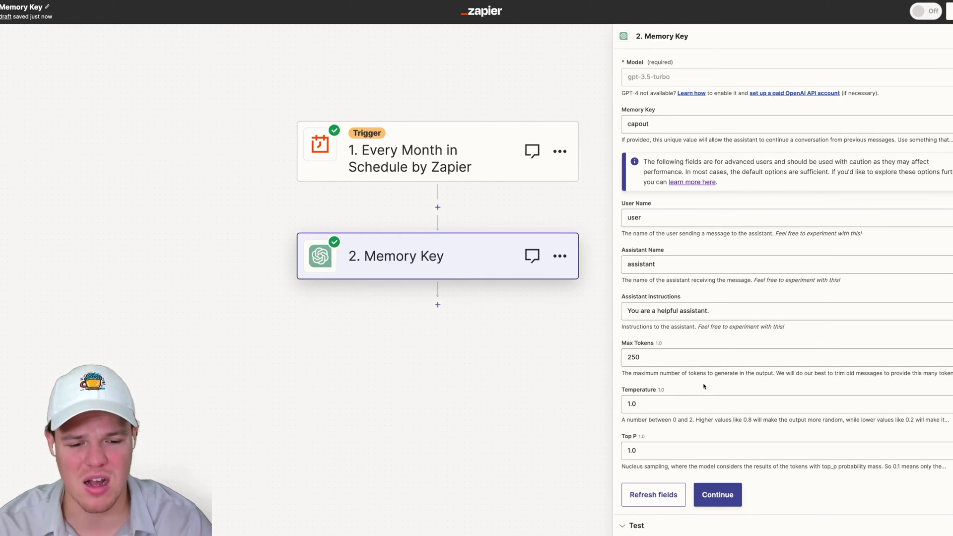
{"action": "left_click", "coordinate": [716, 493]}
{"action": "scroll", "coordinate": [705, 419], "scroll_direction": "down", "scroll_amount": 1}
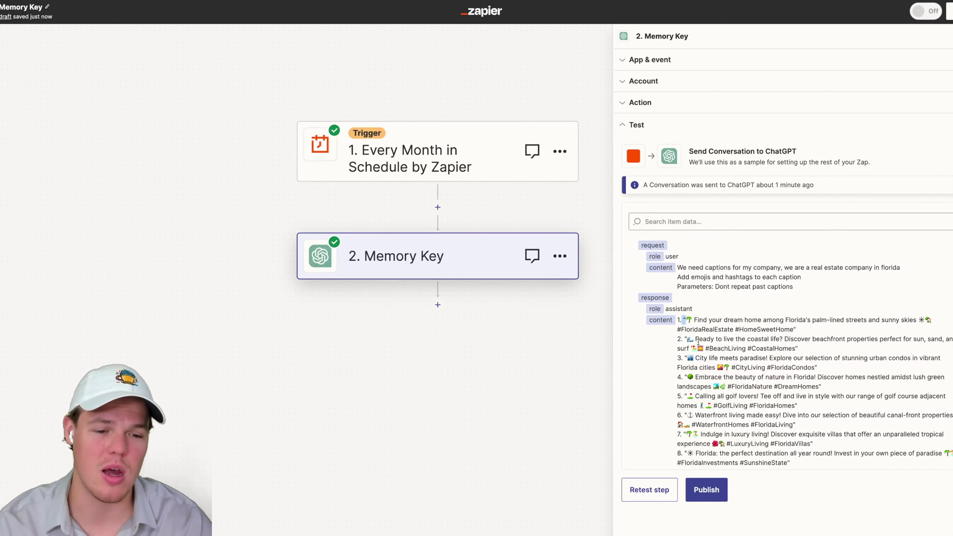
{"action": "left_click", "coordinate": [640, 102]}
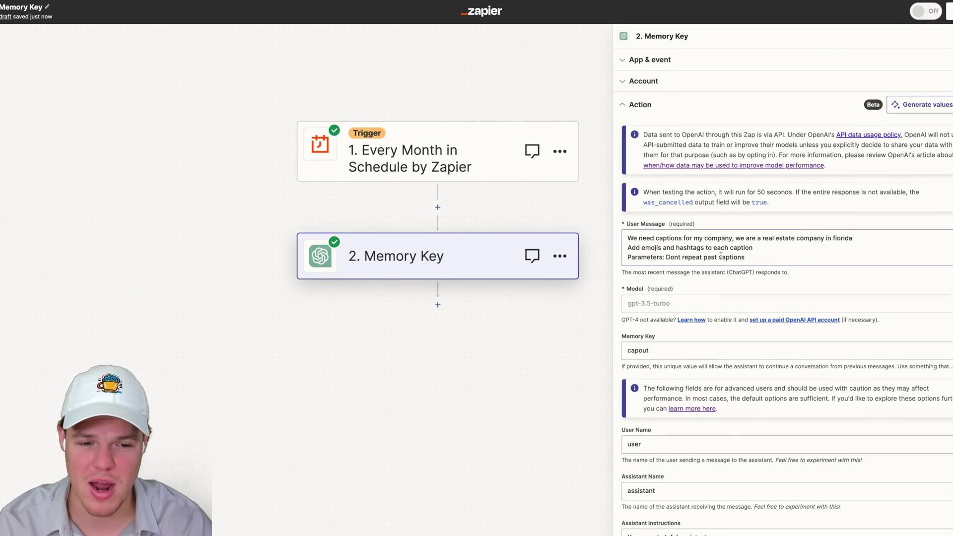
{"action": "scroll", "coordinate": [722, 257], "scroll_direction": "down", "scroll_amount": 5}
{"action": "scroll", "coordinate": [722, 256], "scroll_direction": "down", "scroll_amount": 5}
{"action": "left_click", "coordinate": [710, 492]}
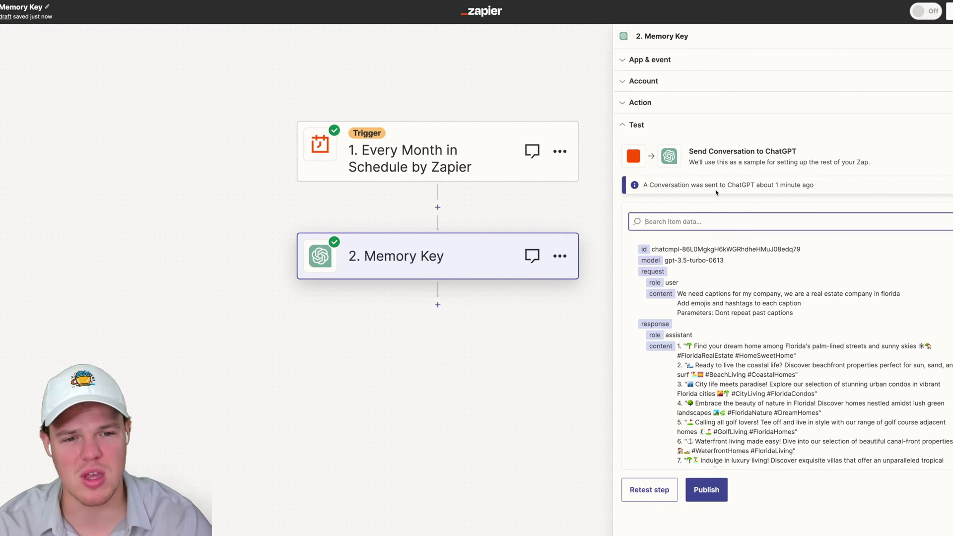
{"action": "scroll", "coordinate": [734, 288], "scroll_direction": "down", "scroll_amount": 3}
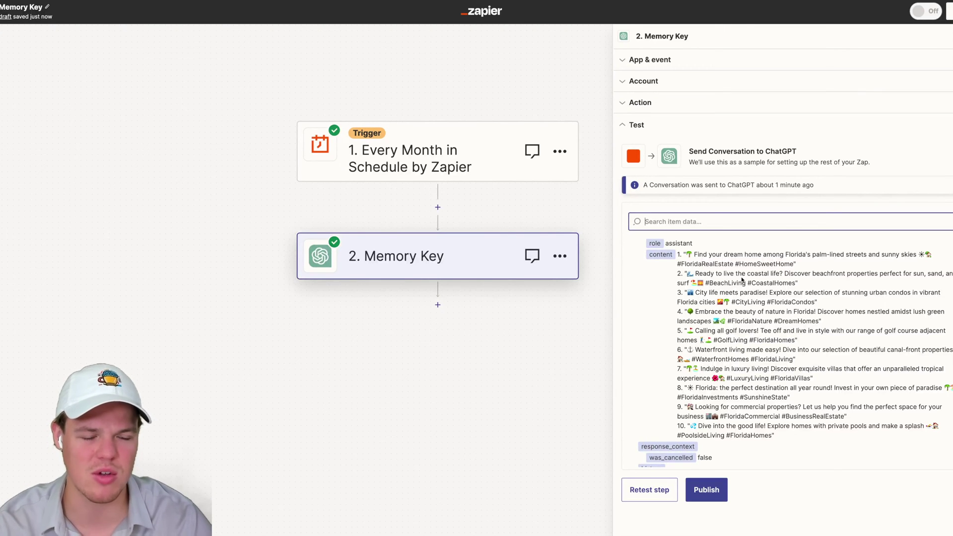
{"action": "left_click", "coordinate": [645, 103]}
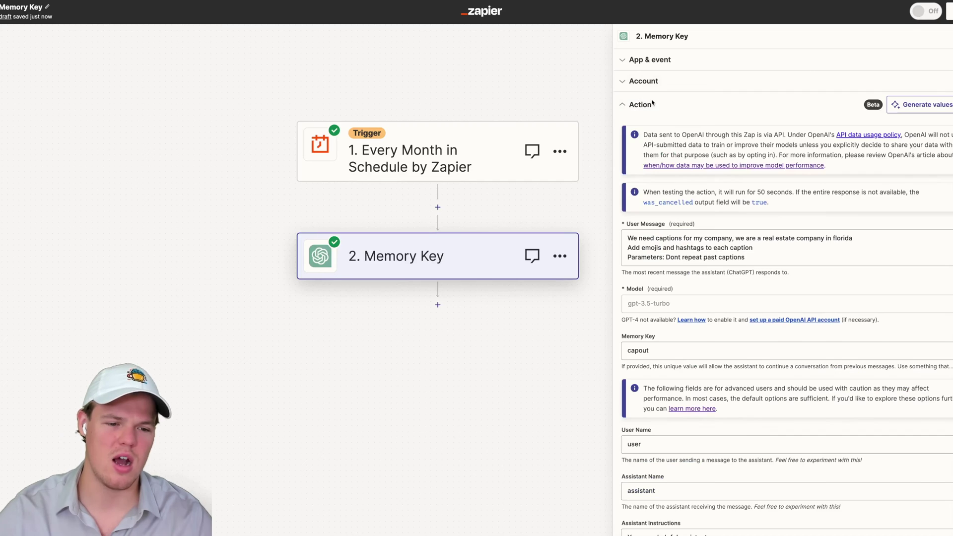
{"action": "scroll", "coordinate": [705, 238], "scroll_direction": "down", "scroll_amount": 5}
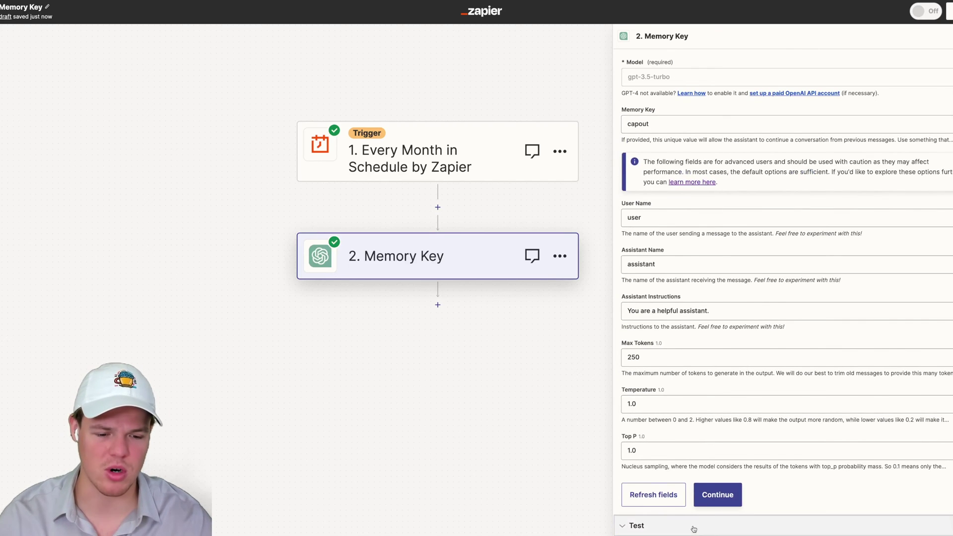
{"action": "left_click", "coordinate": [691, 526]}
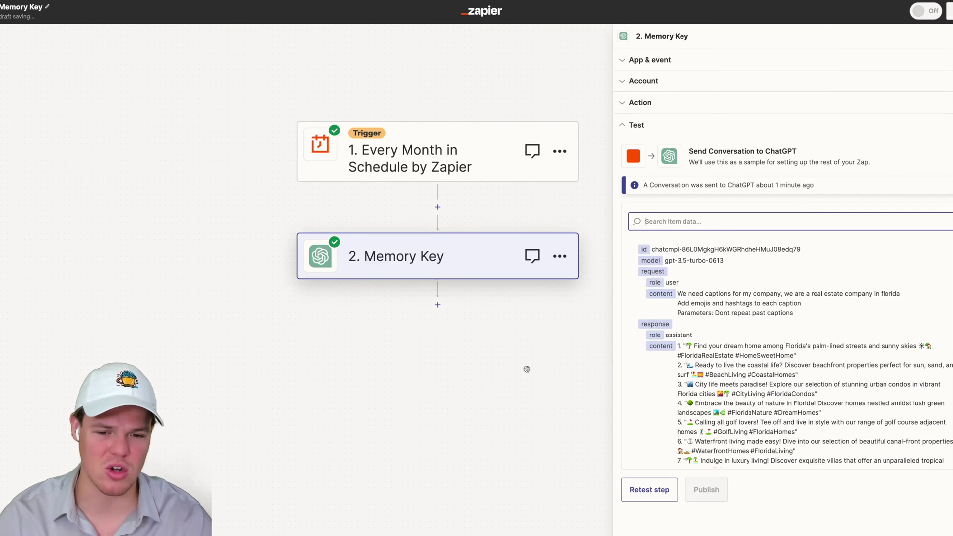
Step: Add a Formatter by Zapier step after the Memory Key step, using the Text event
{"action": "left_click", "coordinate": [438, 304]}
{"action": "type", "text": "form"}
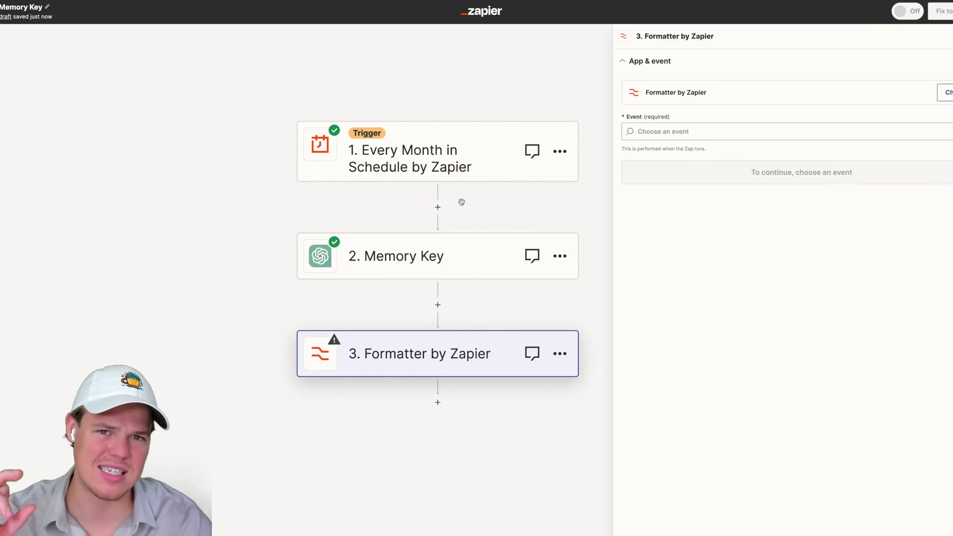
{"action": "left_click", "coordinate": [704, 130]}
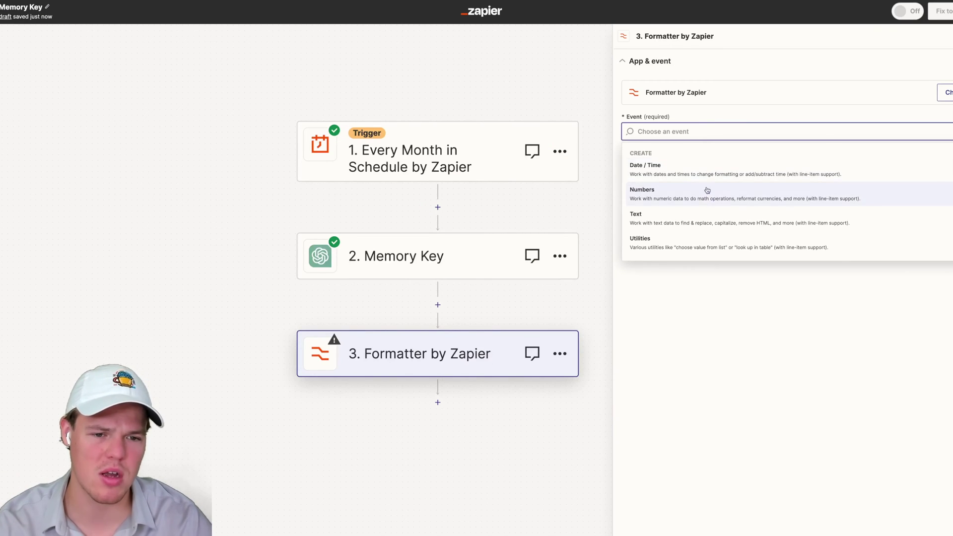
{"action": "left_click", "coordinate": [702, 216]}
{"action": "left_click", "coordinate": [732, 182]}
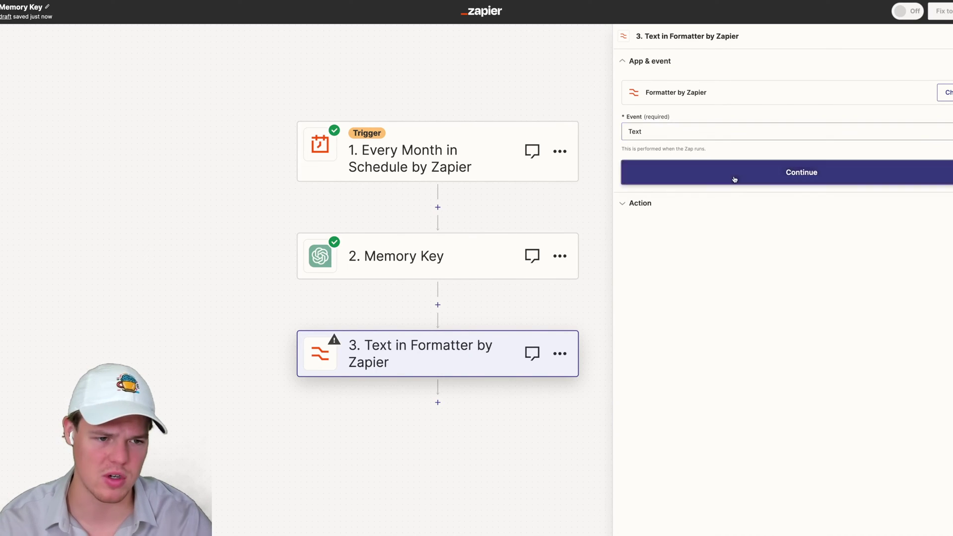
Step: Set the Formatter step's transform to Replace
{"action": "left_click", "coordinate": [673, 124]}
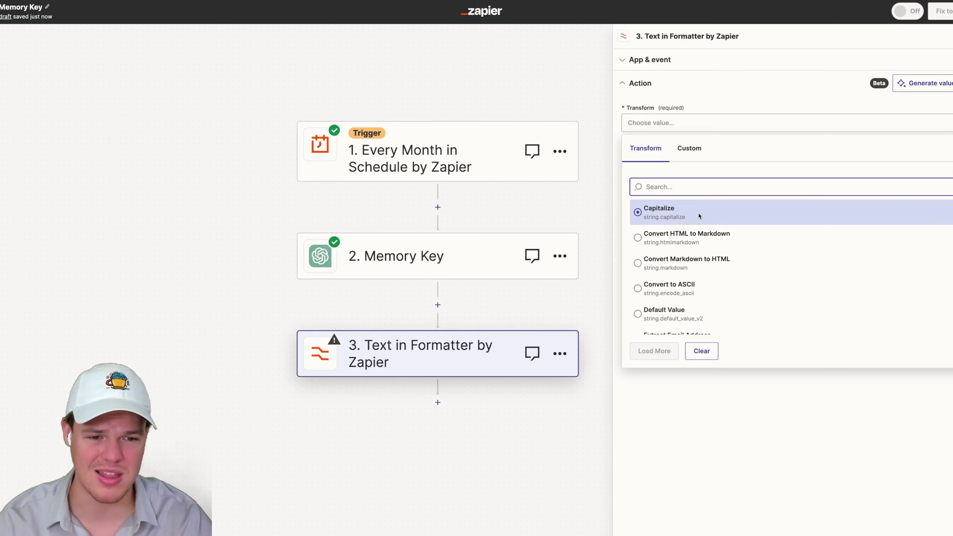
{"action": "type", "text": "re"}
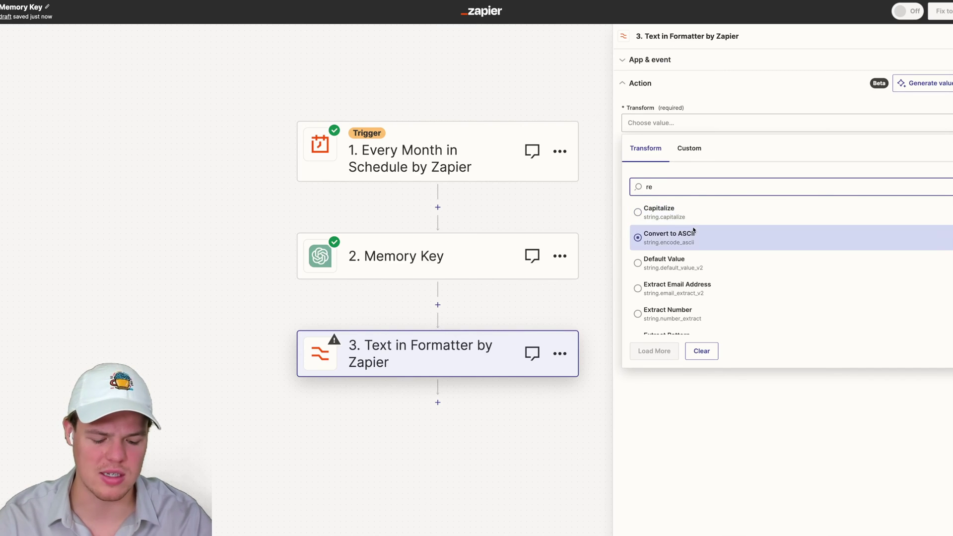
{"action": "type", "text": "pla"}
{"action": "left_click", "coordinate": [693, 219]}
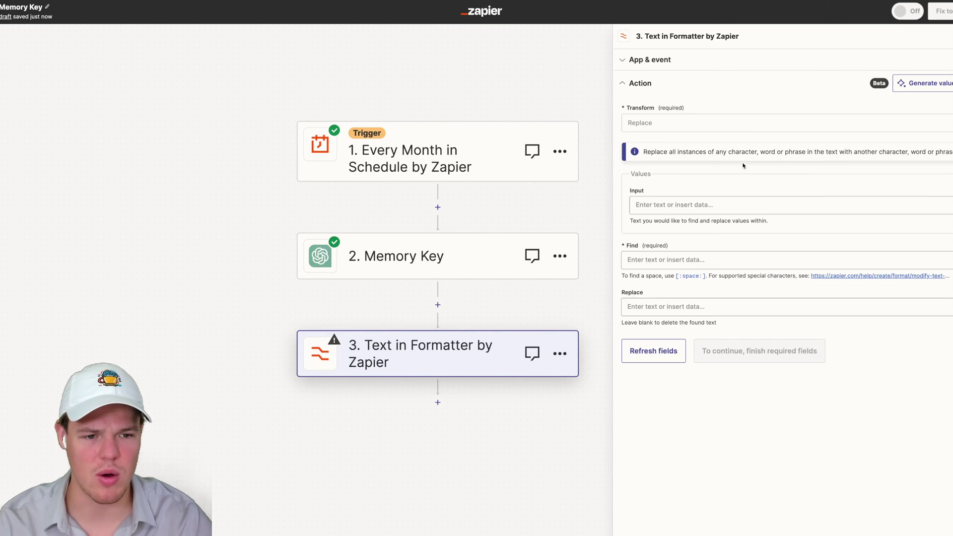
Step: Use the Memory Key step's Reply as the Formatter input and find the double quotation mark, leaving the replacement blank
{"action": "left_click", "coordinate": [677, 205]}
{"action": "left_click", "coordinate": [680, 295]}
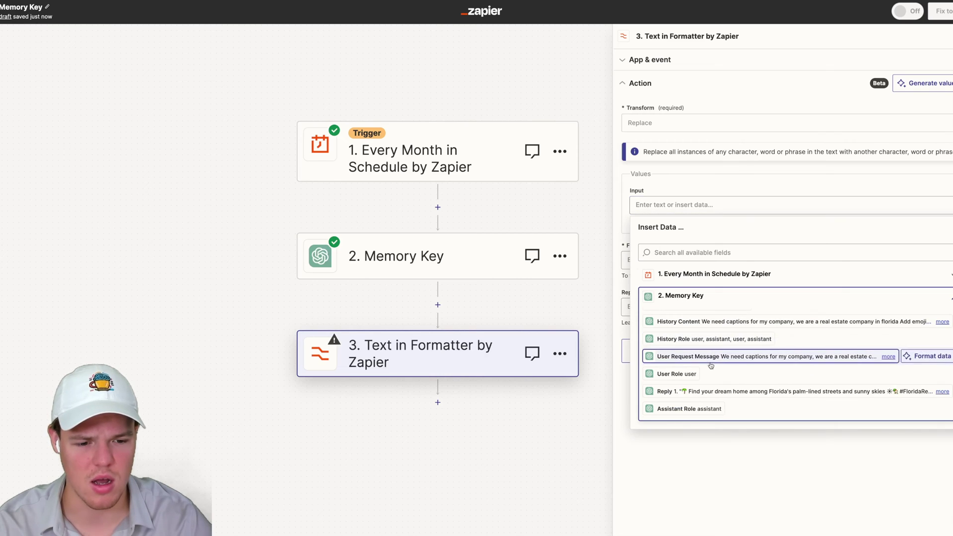
{"action": "left_click", "coordinate": [672, 391]}
{"action": "left_click", "coordinate": [669, 157]}
{"action": "left_click", "coordinate": [739, 259]}
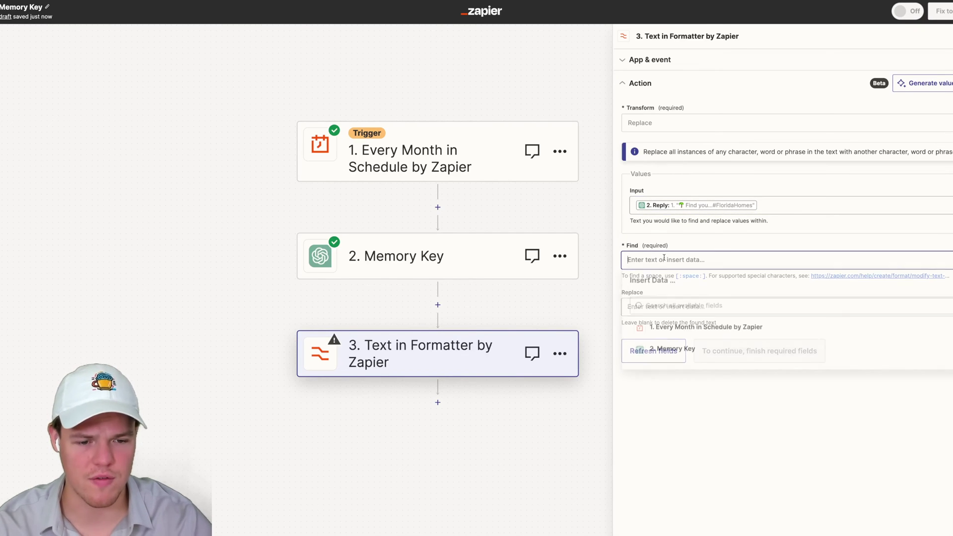
{"action": "type", "text": "\""}
{"action": "left_click", "coordinate": [740, 240]}
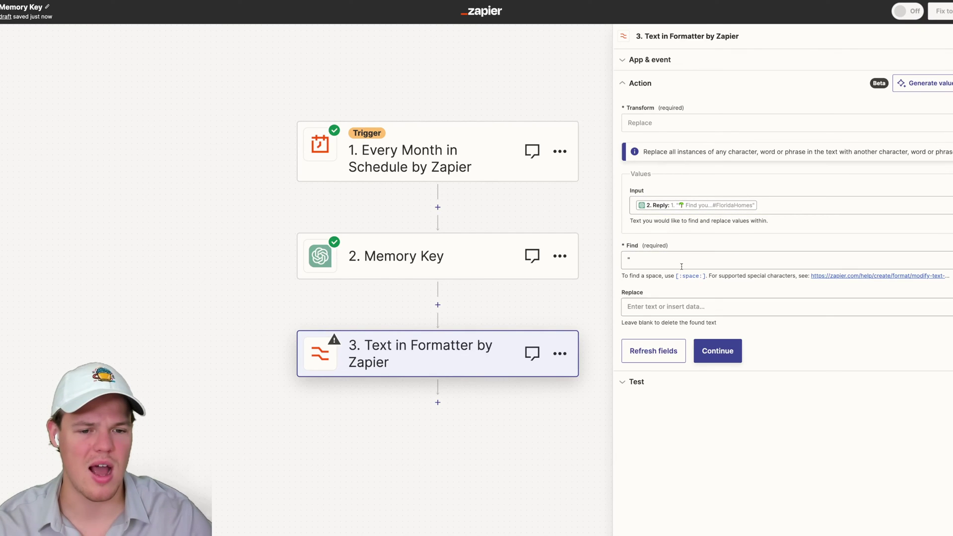
Step: Test the Formatter step and check the captions in its output for quotation marks
{"action": "left_click", "coordinate": [716, 349]}
{"action": "left_click", "coordinate": [684, 482]}
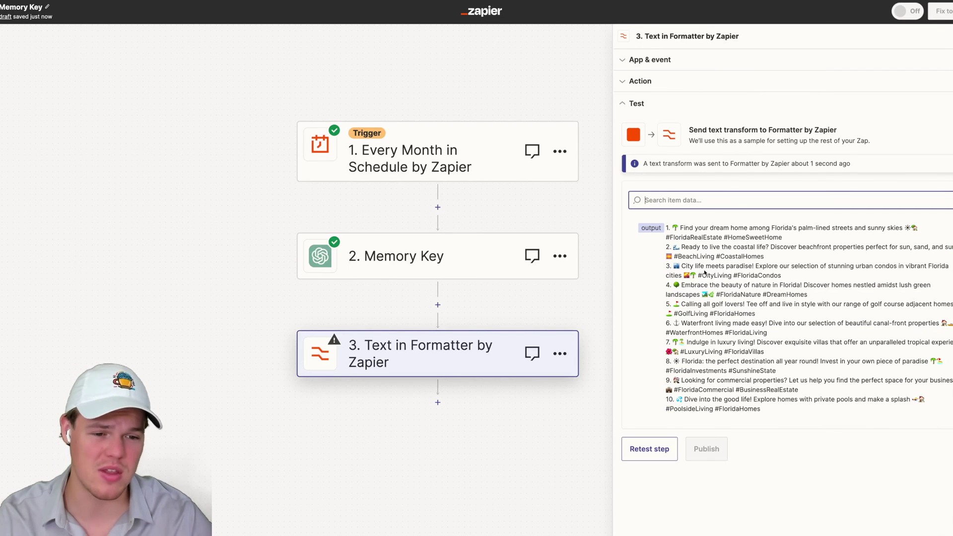
{"action": "left_click_drag", "start_coordinate": [697, 275], "coordinate": [741, 266]}
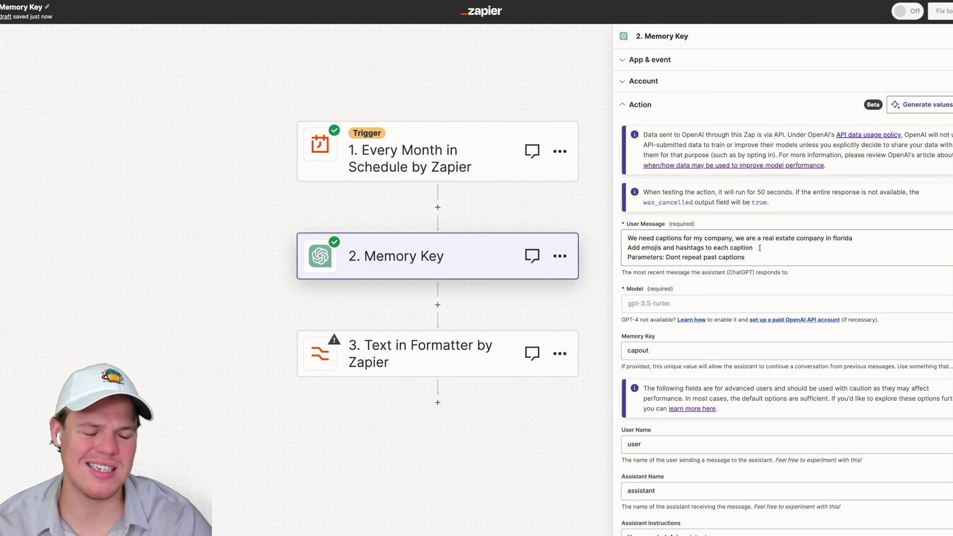
Step: Append "1" to the Memory Key value in the ChatGPT action
{"action": "scroll", "coordinate": [761, 248], "scroll_direction": "down", "scroll_amount": 1}
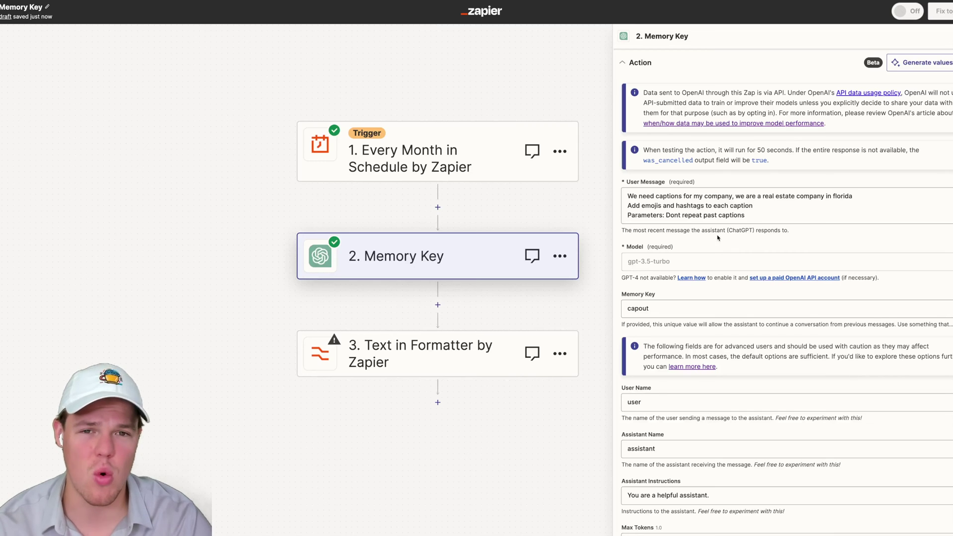
{"action": "left_click", "coordinate": [679, 308]}
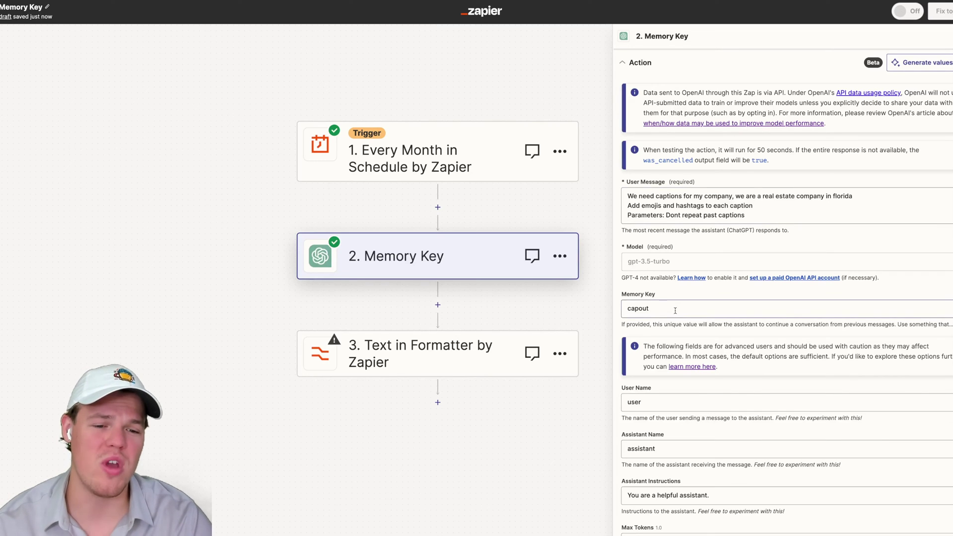
{"action": "type", "text": "1"}
{"action": "left_click", "coordinate": [718, 251]}
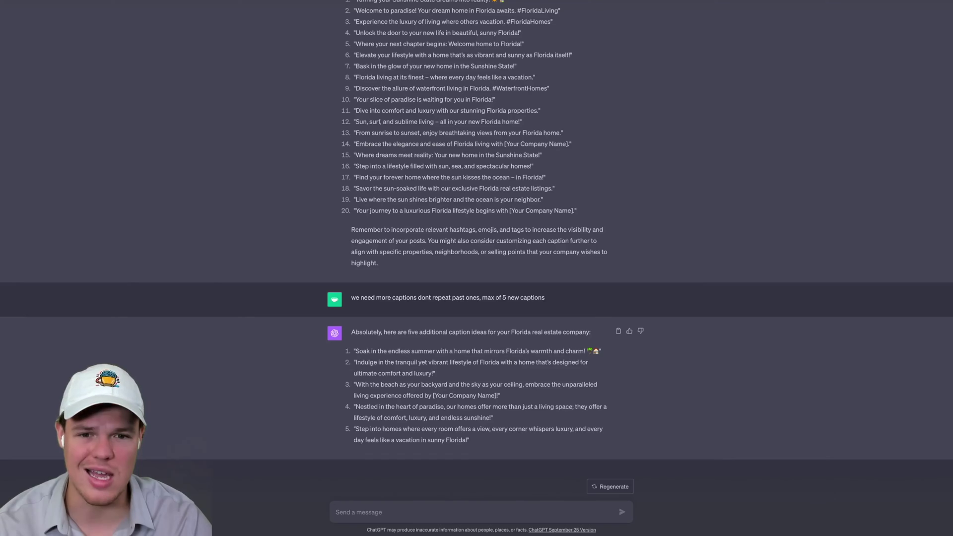
Step: Review the ChatGPT conversation's opening caption request and its first list of captions
{"action": "scroll", "coordinate": [536, 114], "scroll_direction": "up", "scroll_amount": 3}
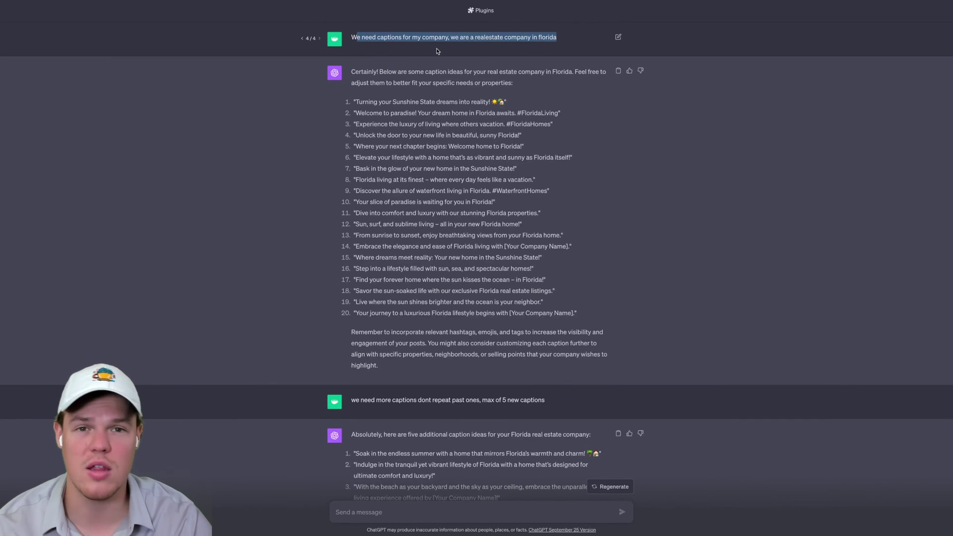
Step: Switch back to the Zapier editor and review the ChatGPT action's User Message and Memory Key fields
{"action": "left_click", "coordinate": [318, 105]}
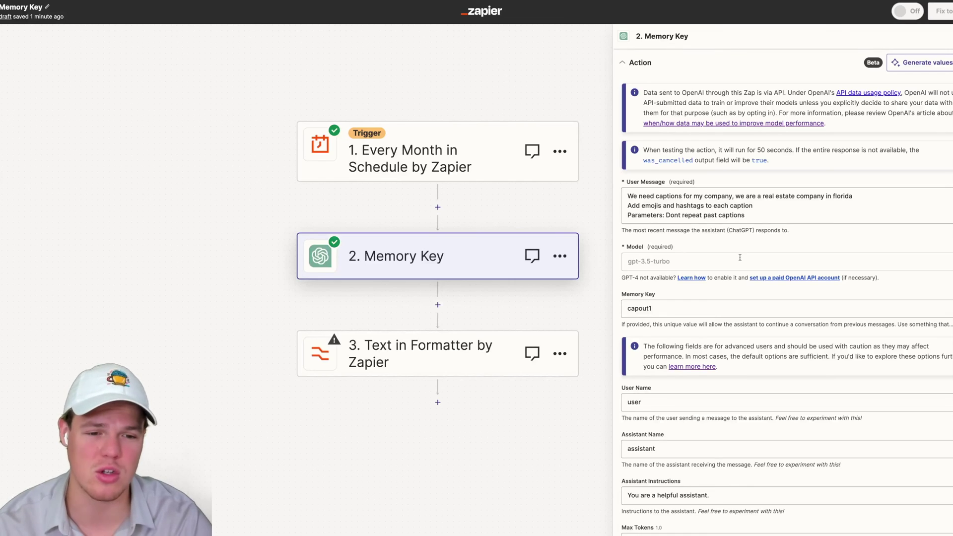
{"action": "scroll", "coordinate": [738, 307], "scroll_direction": "down", "scroll_amount": 1}
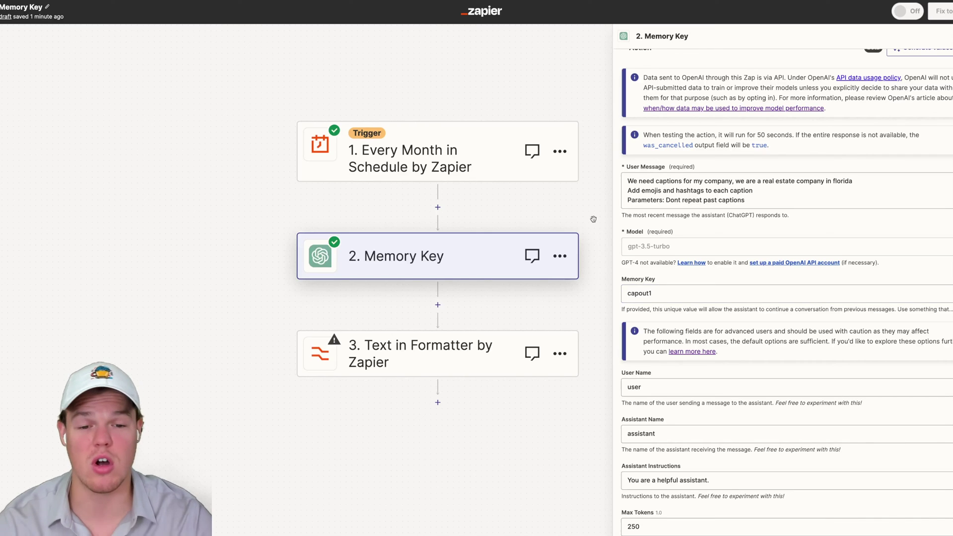
{"action": "left_click_drag", "start_coordinate": [592, 217], "coordinate": [539, 214]}
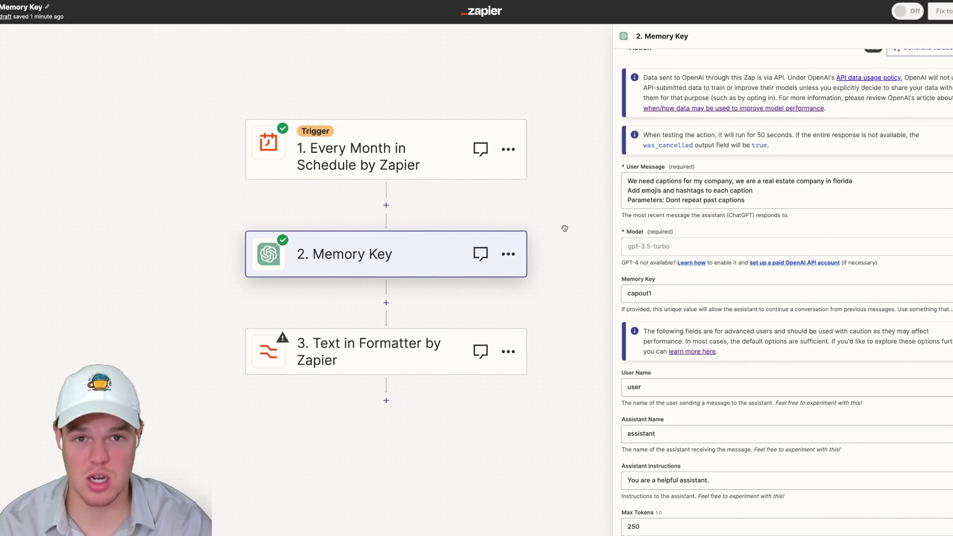
{"action": "left_click", "coordinate": [633, 293]}
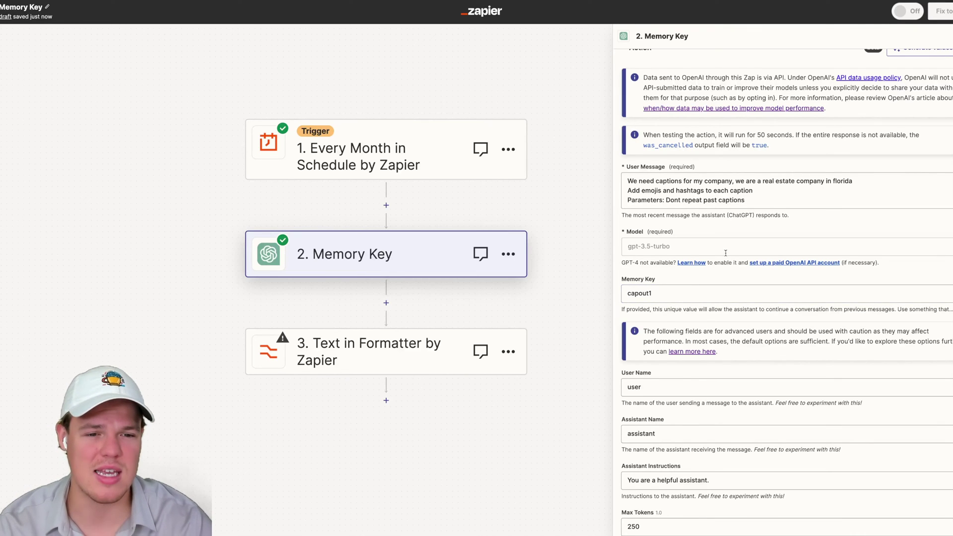
{"action": "scroll", "coordinate": [650, 198], "scroll_direction": "down", "scroll_amount": 1}
{"action": "scroll", "coordinate": [647, 208], "scroll_direction": "down", "scroll_amount": 1}
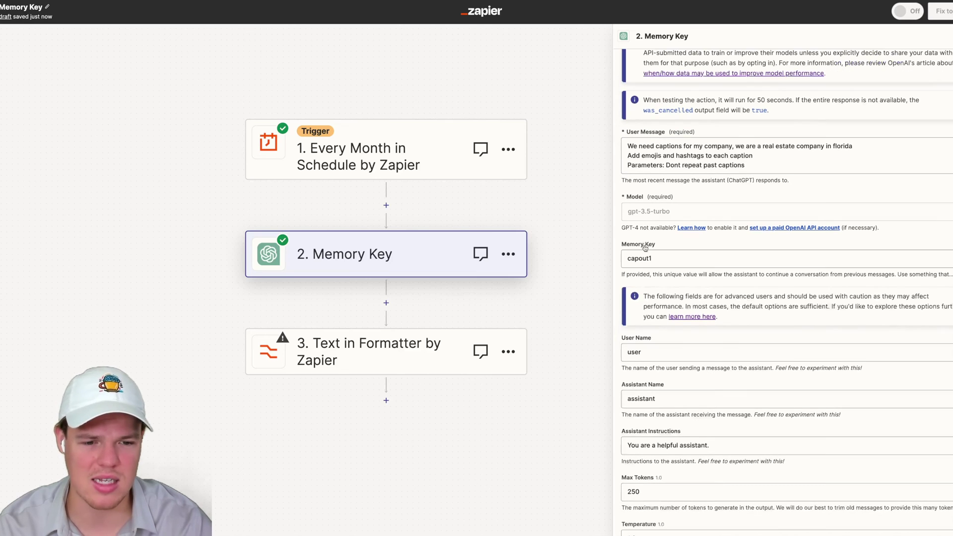
Step: Examine the Max Tokens, Temperature and Top P settings of the ChatGPT action
{"action": "scroll", "coordinate": [646, 217], "scroll_direction": "down", "scroll_amount": 4}
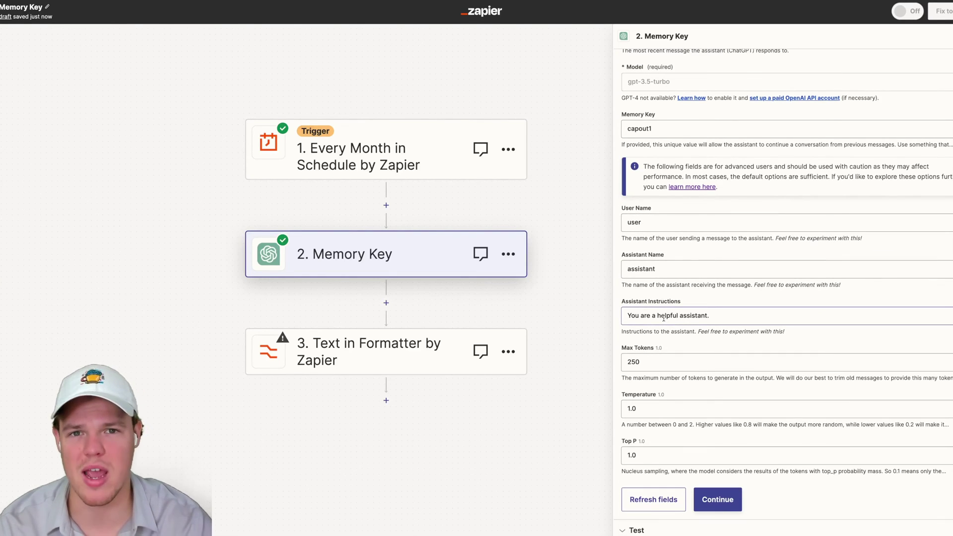
{"action": "scroll", "coordinate": [658, 317], "scroll_direction": "down", "scroll_amount": 1}
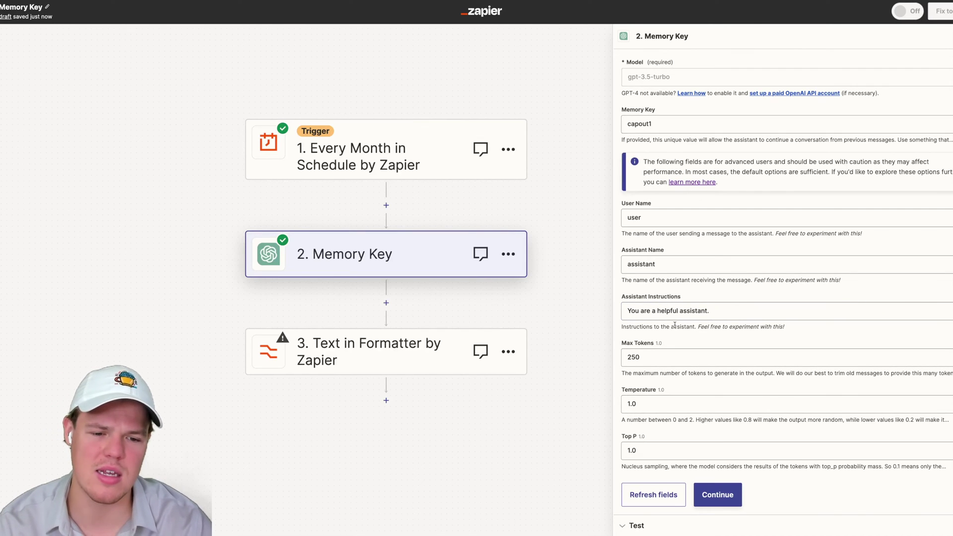
{"action": "left_click_drag", "start_coordinate": [621, 344], "coordinate": [653, 345]}
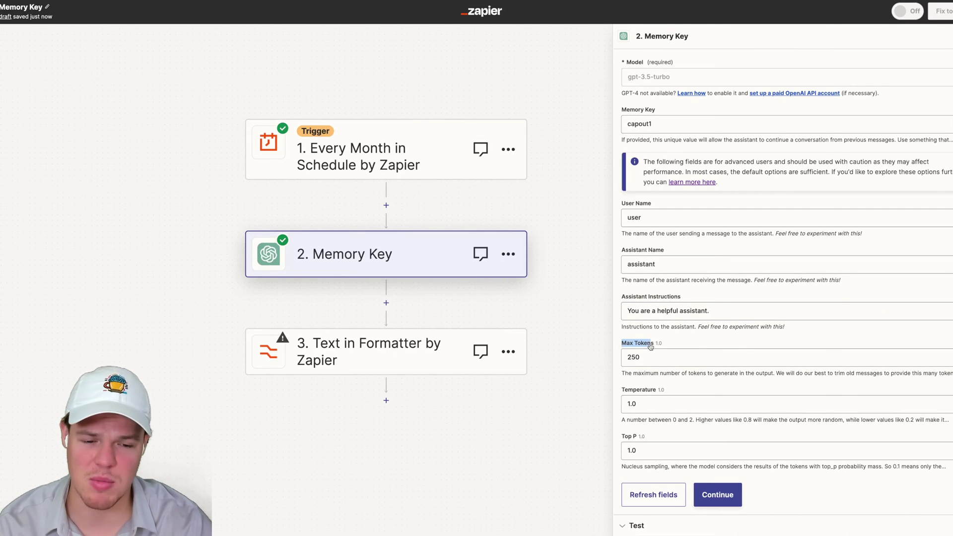
{"action": "left_click_drag", "start_coordinate": [621, 391], "coordinate": [650, 394]}
{"action": "left_click_drag", "start_coordinate": [622, 436], "coordinate": [653, 437]}
{"action": "left_click", "coordinate": [654, 436]}
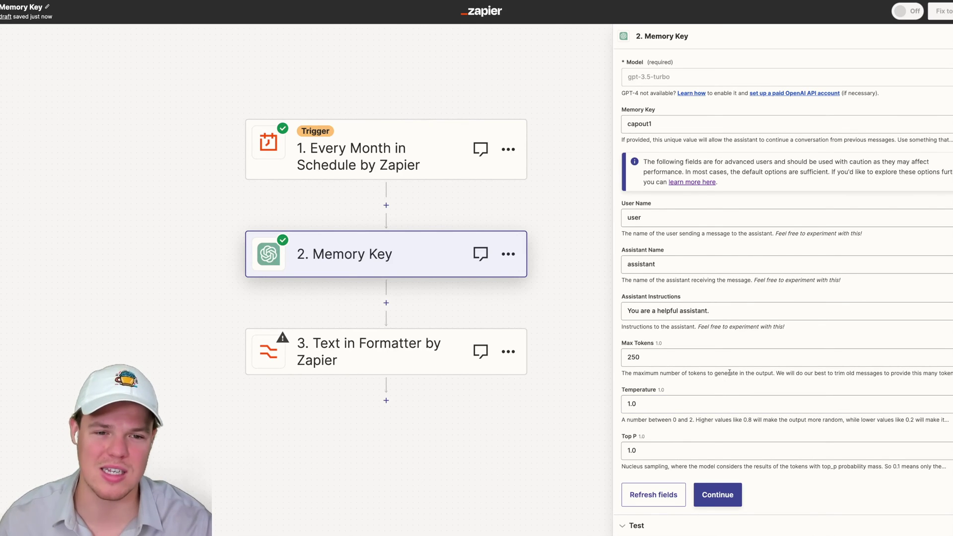
{"action": "scroll", "coordinate": [728, 372], "scroll_direction": "up", "scroll_amount": 3}
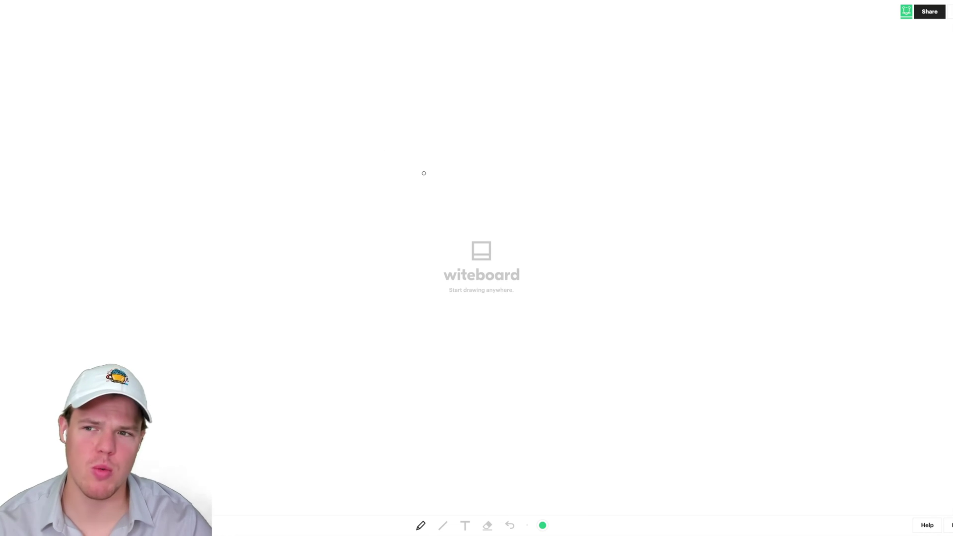
{"action": "mouse_move", "coordinate": [364, 132]}
{"action": "left_mouse_down"}
{"action": "mouse_move", "coordinate": [617, 226]}
{"action": "mouse_move", "coordinate": [511, 81]}
{"action": "mouse_move", "coordinate": [352, 155]}
{"action": "left_mouse_up"}
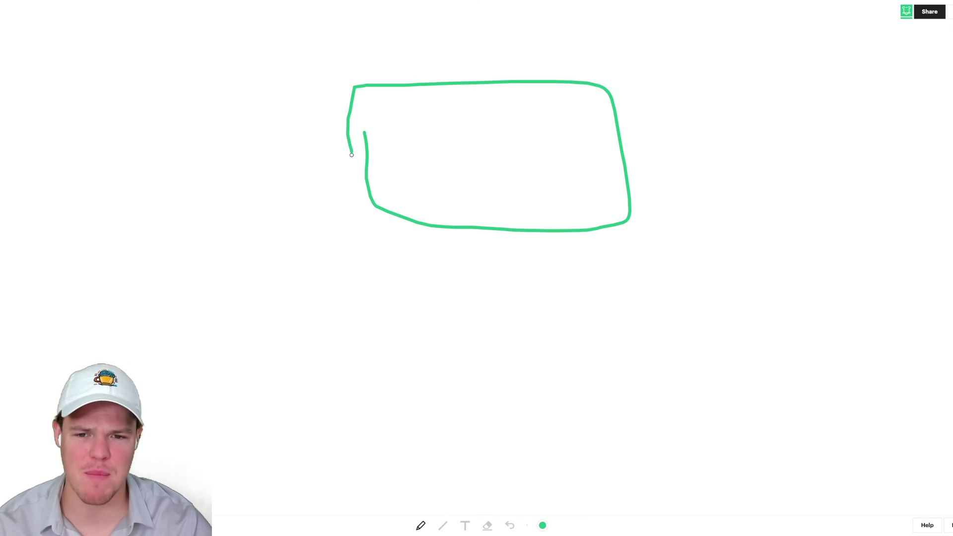
{"action": "key", "text": "ctrl+z"}
{"action": "mouse_move", "coordinate": [372, 102]}
{"action": "left_mouse_down"}
{"action": "mouse_move", "coordinate": [392, 117]}
{"action": "mouse_move", "coordinate": [382, 94]}
{"action": "mouse_move", "coordinate": [371, 103]}
{"action": "left_mouse_up"}
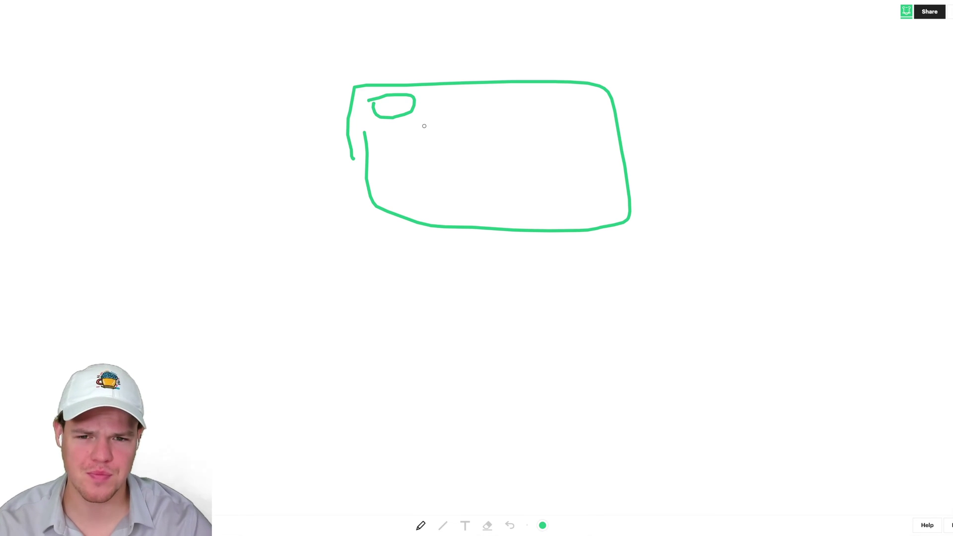
{"action": "mouse_move", "coordinate": [416, 123]}
{"action": "left_mouse_down"}
{"action": "mouse_move", "coordinate": [440, 180]}
{"action": "mouse_move", "coordinate": [566, 143]}
{"action": "mouse_move", "coordinate": [400, 118]}
{"action": "mouse_move", "coordinate": [472, 136]}
{"action": "mouse_move", "coordinate": [518, 132]}
{"action": "left_mouse_up"}
{"action": "left_click_drag", "start_coordinate": [469, 150], "coordinate": [518, 156]}
{"action": "left_click", "coordinate": [113, 14]}
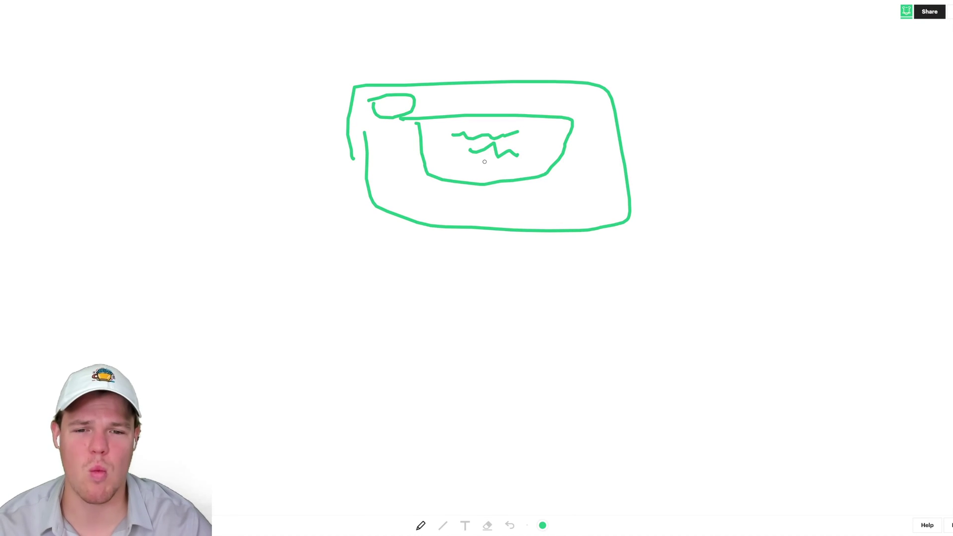
{"action": "key", "text": "e"}
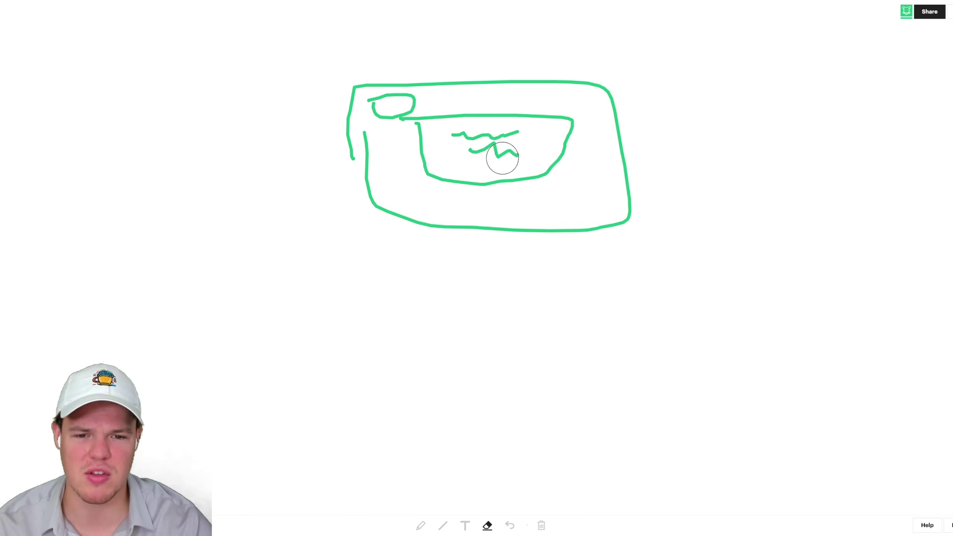
{"action": "mouse_move", "coordinate": [505, 163]}
{"action": "left_mouse_down"}
{"action": "mouse_move", "coordinate": [578, 164]}
{"action": "mouse_move", "coordinate": [636, 231]}
{"action": "mouse_move", "coordinate": [411, 226]}
{"action": "mouse_move", "coordinate": [362, 118]}
{"action": "mouse_move", "coordinate": [387, 138]}
{"action": "mouse_move", "coordinate": [526, 94]}
{"action": "mouse_move", "coordinate": [422, 172]}
{"action": "mouse_move", "coordinate": [588, 86]}
{"action": "mouse_move", "coordinate": [651, 159]}
{"action": "mouse_move", "coordinate": [627, 172]}
{"action": "left_mouse_up"}
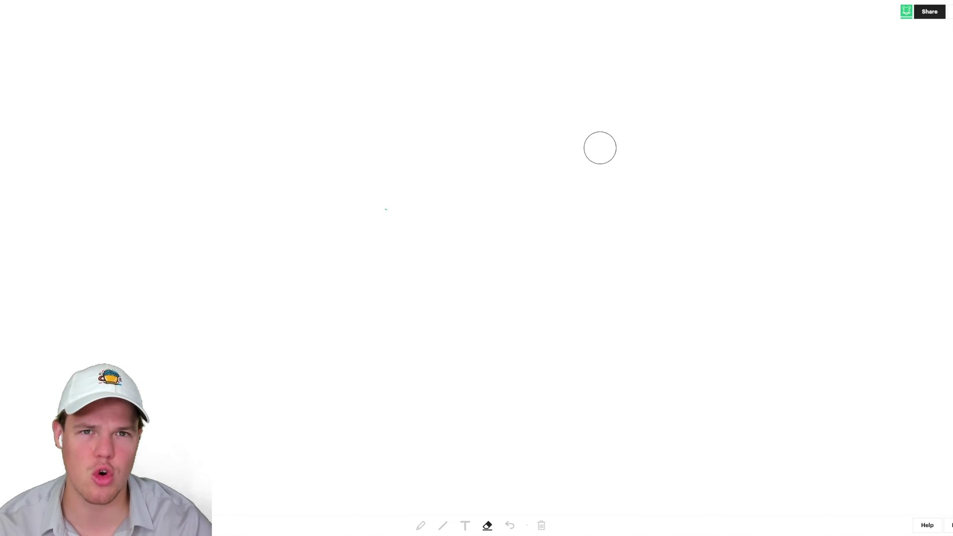
Step: Set the pen colour to orange and draw a large square on the whiteboard
{"action": "left_click", "coordinate": [420, 524]}
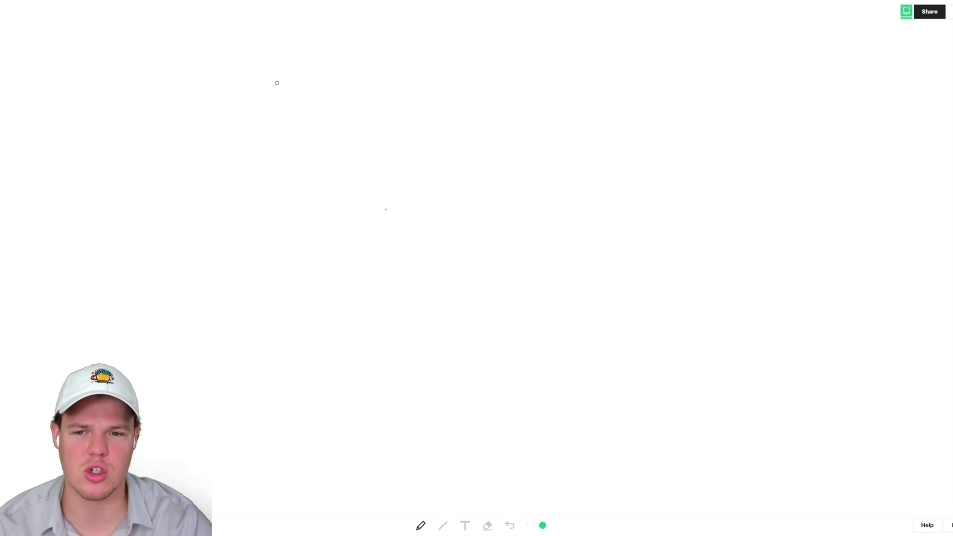
{"action": "left_click", "coordinate": [543, 525]}
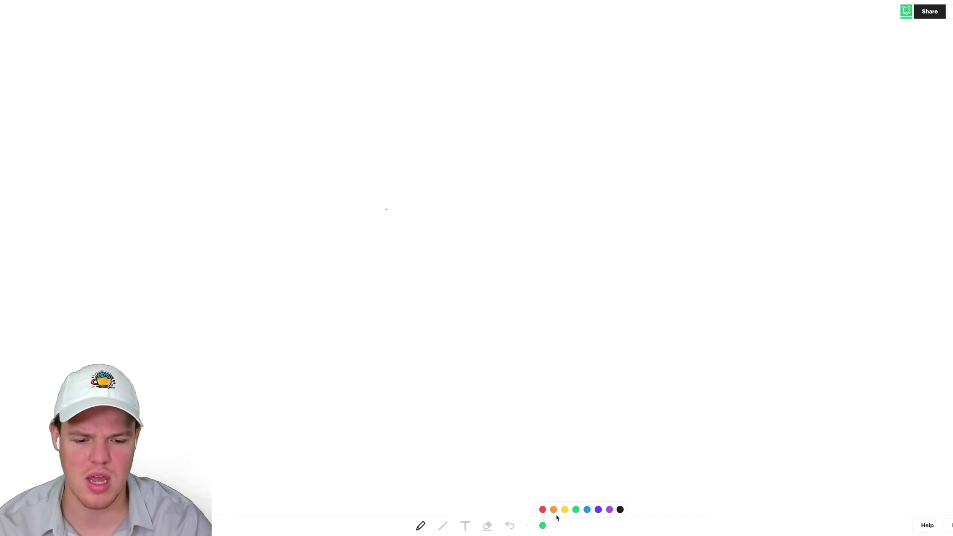
{"action": "left_click", "coordinate": [553, 509]}
{"action": "mouse_move", "coordinate": [222, 90]}
{"action": "left_mouse_down"}
{"action": "mouse_move", "coordinate": [207, 319]}
{"action": "mouse_move", "coordinate": [472, 263]}
{"action": "mouse_move", "coordinate": [268, 75]}
{"action": "mouse_move", "coordinate": [225, 85]}
{"action": "left_mouse_up"}
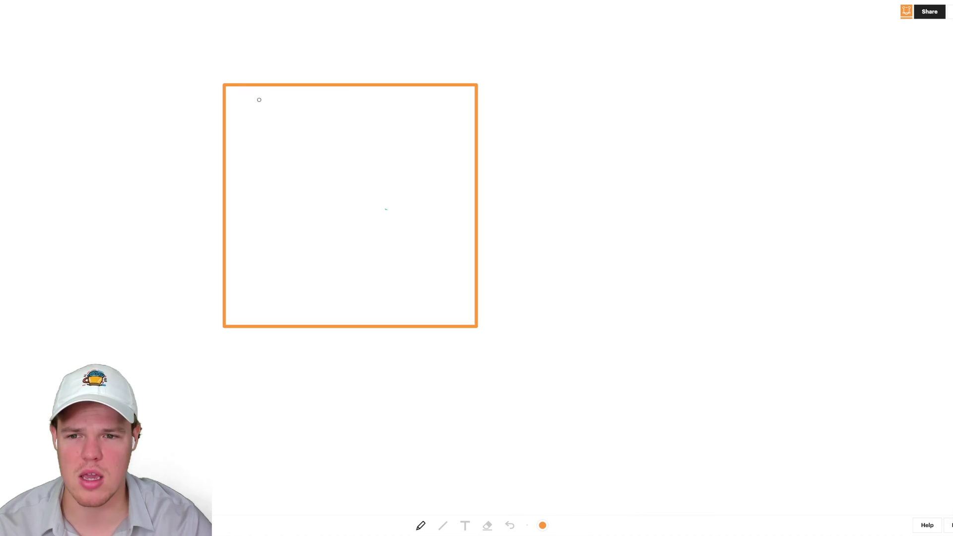
Step: Inside the square, draw a small circle, a rounded box around two wavy lines, and two short squiggles beneath the box
{"action": "left_click_drag", "start_coordinate": [259, 100], "coordinate": [253, 91]}
{"action": "left_click_drag", "start_coordinate": [286, 171], "coordinate": [414, 169]}
{"action": "mouse_move", "coordinate": [268, 249]}
{"action": "left_mouse_down"}
{"action": "mouse_move", "coordinate": [307, 247]}
{"action": "mouse_move", "coordinate": [278, 267]}
{"action": "mouse_move", "coordinate": [313, 278]}
{"action": "left_mouse_up"}
{"action": "left_click_drag", "start_coordinate": [307, 191], "coordinate": [417, 191]}
{"action": "mouse_move", "coordinate": [263, 152]}
{"action": "left_mouse_down"}
{"action": "mouse_move", "coordinate": [394, 231]}
{"action": "mouse_move", "coordinate": [415, 136]}
{"action": "mouse_move", "coordinate": [262, 150]}
{"action": "left_mouse_up"}
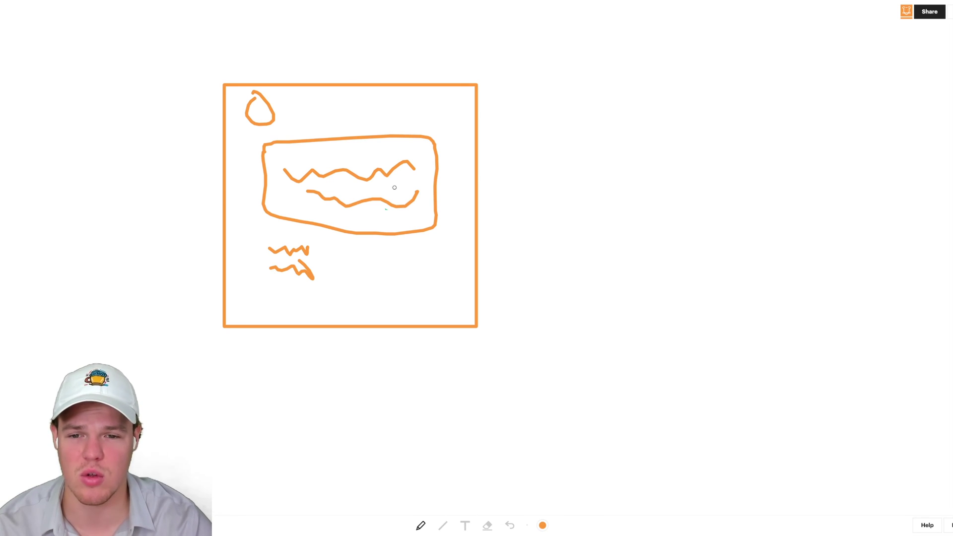
Step: Draw an arrow from the square to a small box with two wavy lines, and bracket the short squiggles inside the square
{"action": "left_click_drag", "start_coordinate": [482, 168], "coordinate": [600, 161]}
{"action": "left_click_drag", "start_coordinate": [579, 144], "coordinate": [569, 191]}
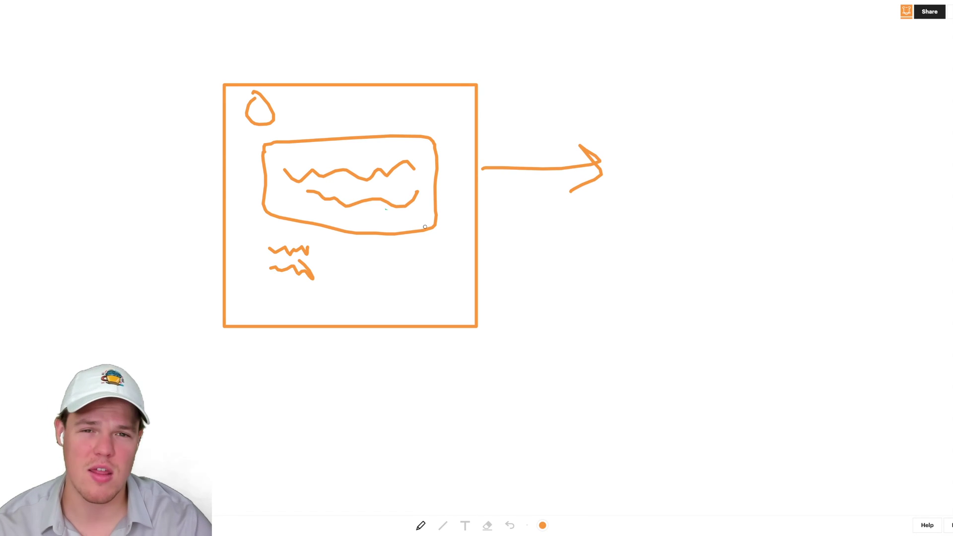
{"action": "mouse_move", "coordinate": [319, 246]}
{"action": "left_mouse_down"}
{"action": "mouse_move", "coordinate": [333, 244]}
{"action": "mouse_move", "coordinate": [342, 275]}
{"action": "mouse_move", "coordinate": [328, 282]}
{"action": "left_mouse_up"}
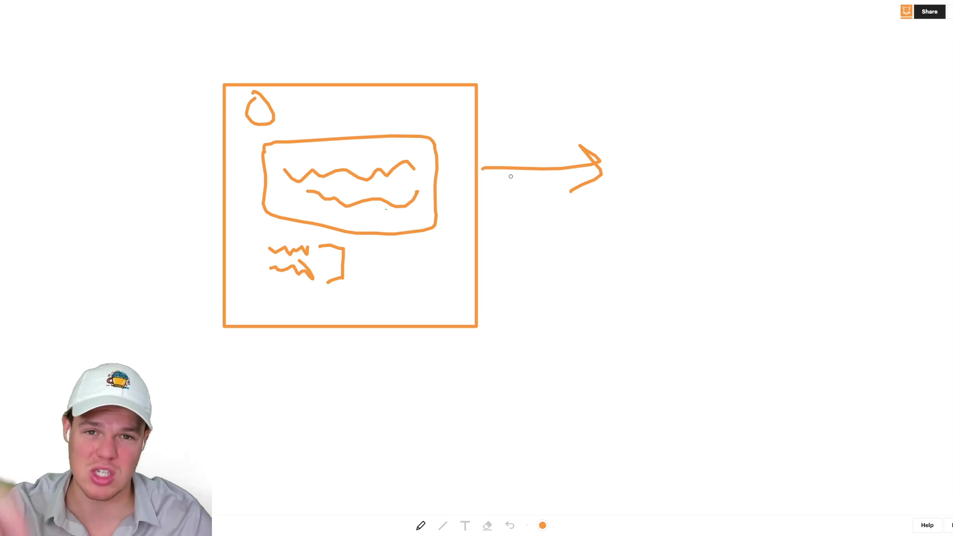
{"action": "mouse_move", "coordinate": [645, 147]}
{"action": "left_mouse_down"}
{"action": "mouse_move", "coordinate": [737, 204]}
{"action": "mouse_move", "coordinate": [647, 139]}
{"action": "left_mouse_up"}
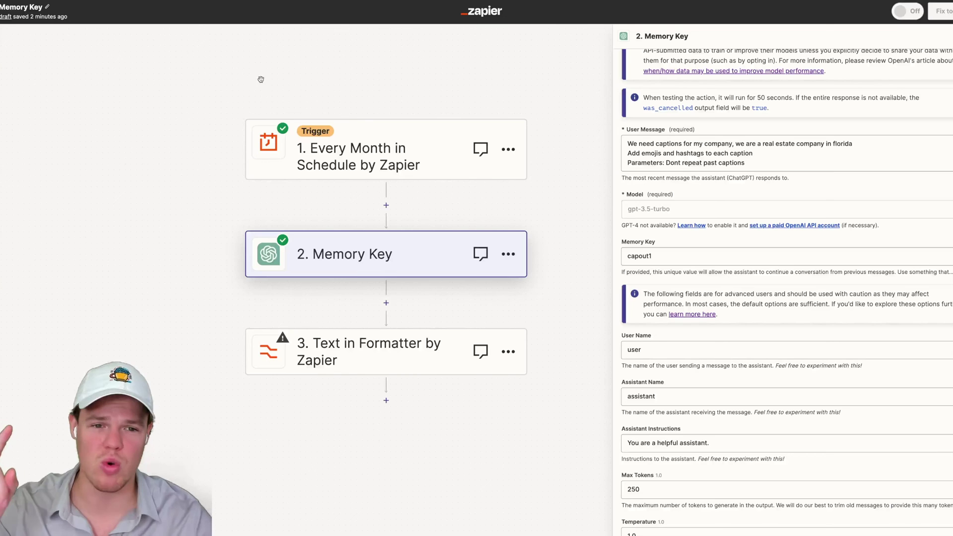
{"action": "scroll", "coordinate": [689, 347], "scroll_direction": "down", "scroll_amount": 2}
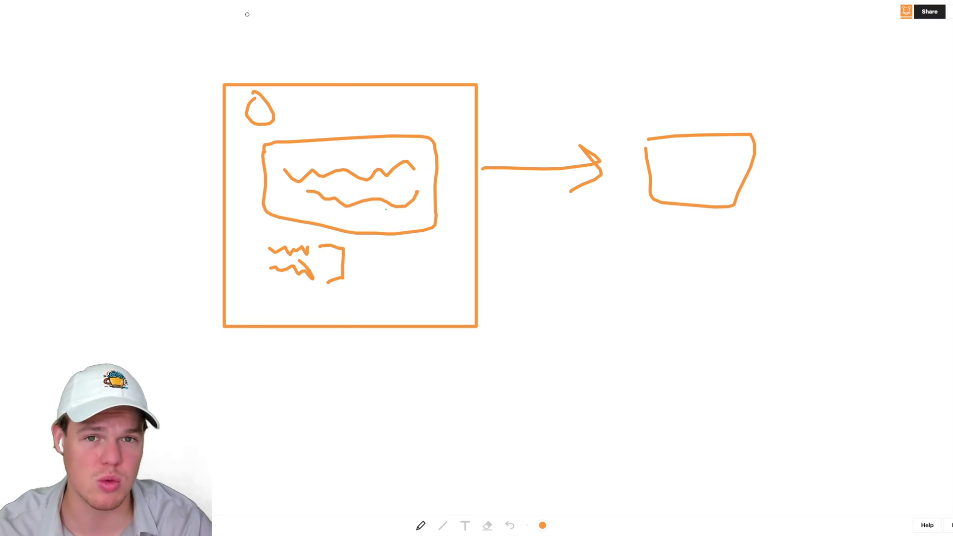
{"action": "left_click_drag", "start_coordinate": [663, 159], "coordinate": [726, 158]}
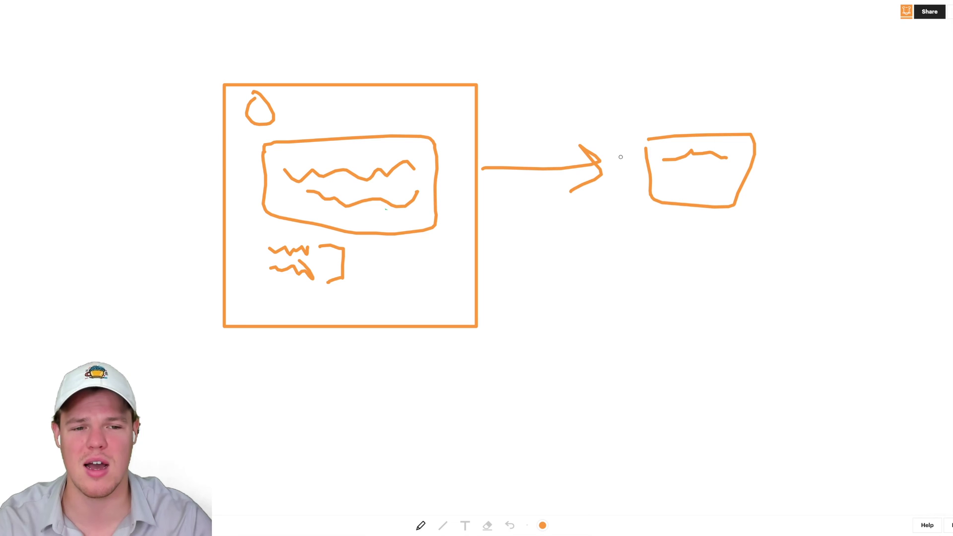
{"action": "left_click_drag", "start_coordinate": [686, 177], "coordinate": [724, 177]}
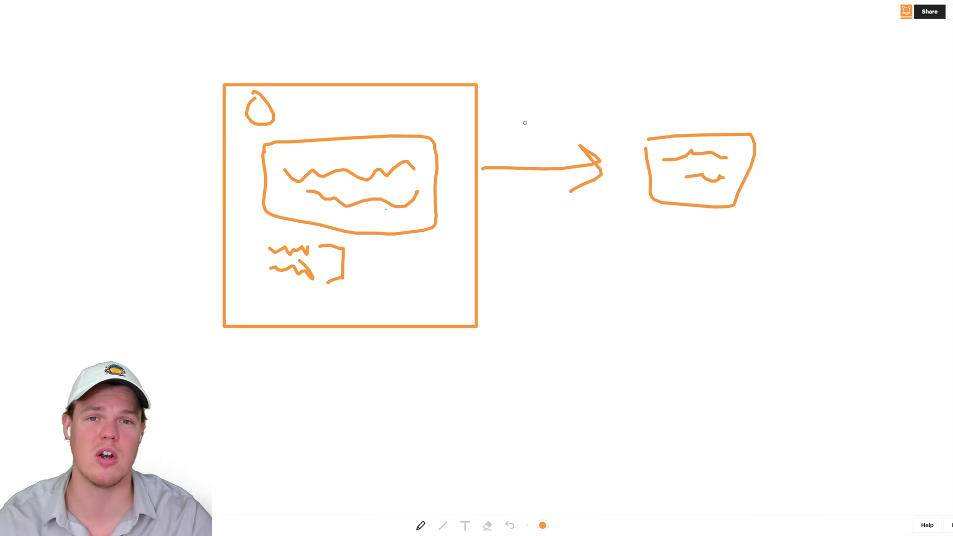
Step: Replace the outer arrow and small box with a curved arrow from the inner rounded box, redrawing the square's erased edge
{"action": "key", "text": "e"}
{"action": "mouse_move", "coordinate": [615, 126]}
{"action": "left_mouse_down"}
{"action": "mouse_move", "coordinate": [611, 164]}
{"action": "mouse_move", "coordinate": [761, 185]}
{"action": "mouse_move", "coordinate": [570, 155]}
{"action": "mouse_move", "coordinate": [600, 185]}
{"action": "left_mouse_up"}
{"action": "left_click", "coordinate": [424, 526]}
{"action": "left_click_drag", "start_coordinate": [479, 175], "coordinate": [477, 131]}
{"action": "mouse_move", "coordinate": [434, 171]}
{"action": "left_mouse_down"}
{"action": "mouse_move", "coordinate": [553, 153]}
{"action": "mouse_move", "coordinate": [606, 190]}
{"action": "left_mouse_up"}
Step: Draw a row of short loose strokes beyond the curved arrow's head
{"action": "mouse_move", "coordinate": [652, 163]}
{"action": "left_mouse_down"}
{"action": "mouse_move", "coordinate": [668, 209]}
{"action": "mouse_move", "coordinate": [727, 161]}
{"action": "left_mouse_up"}
{"action": "left_click_drag", "start_coordinate": [729, 213], "coordinate": [754, 185]}
{"action": "left_click_drag", "start_coordinate": [764, 205], "coordinate": [805, 190]}
{"action": "left_click_drag", "start_coordinate": [810, 206], "coordinate": [789, 218]}
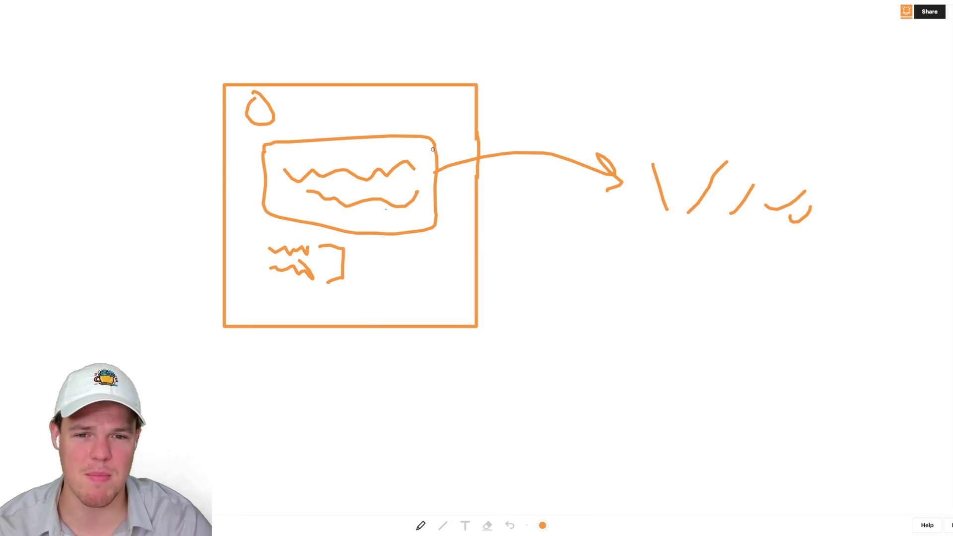
Step: Branch the arrow to an upper and a lower wavy line, and loop an arrow from the lower line to the upper
{"action": "left_click_drag", "start_coordinate": [614, 168], "coordinate": [690, 113]}
{"action": "left_click_drag", "start_coordinate": [732, 92], "coordinate": [862, 84]}
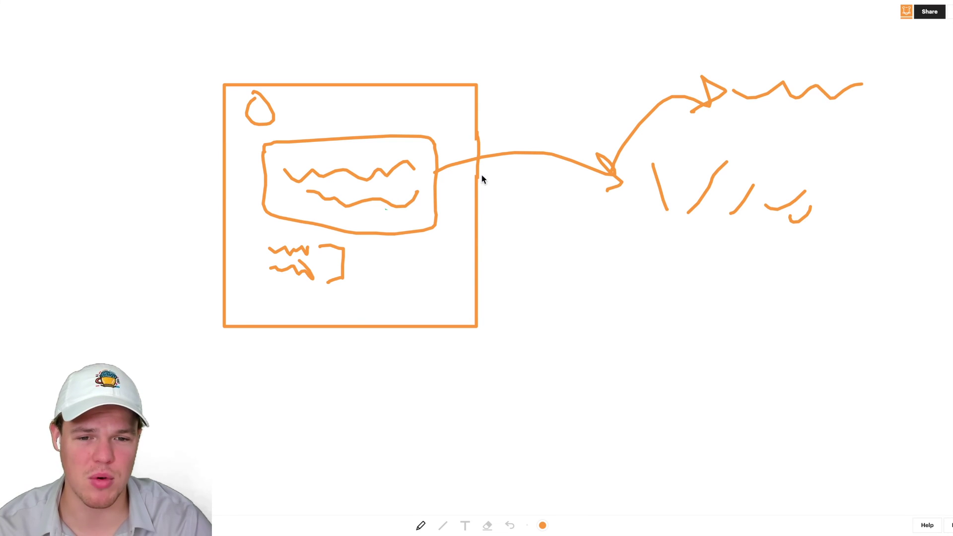
{"action": "mouse_move", "coordinate": [600, 175]}
{"action": "left_mouse_down"}
{"action": "mouse_move", "coordinate": [766, 251]}
{"action": "mouse_move", "coordinate": [838, 245]}
{"action": "left_mouse_up"}
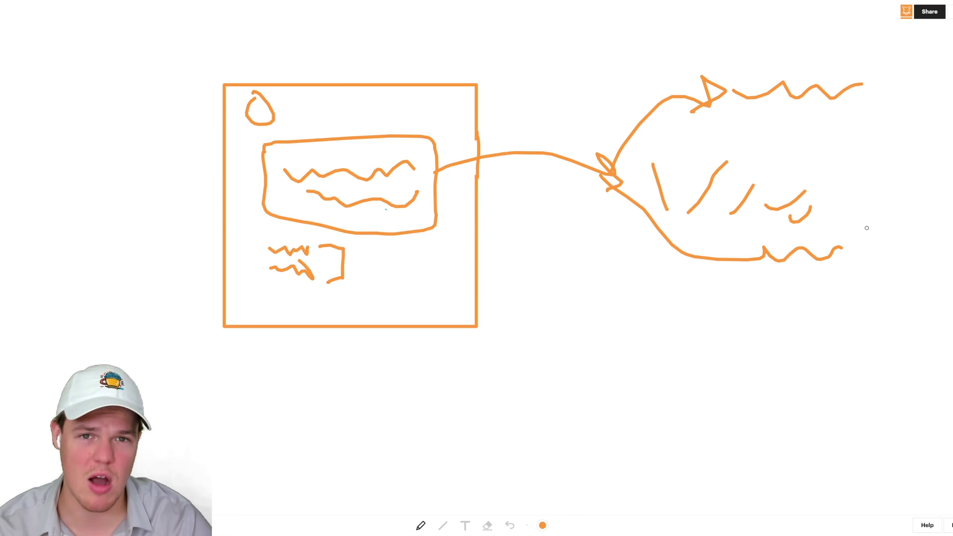
{"action": "mouse_move", "coordinate": [855, 234]}
{"action": "left_mouse_down"}
{"action": "mouse_move", "coordinate": [873, 232]}
{"action": "mouse_move", "coordinate": [900, 141]}
{"action": "mouse_move", "coordinate": [853, 125]}
{"action": "mouse_move", "coordinate": [883, 113]}
{"action": "left_mouse_up"}
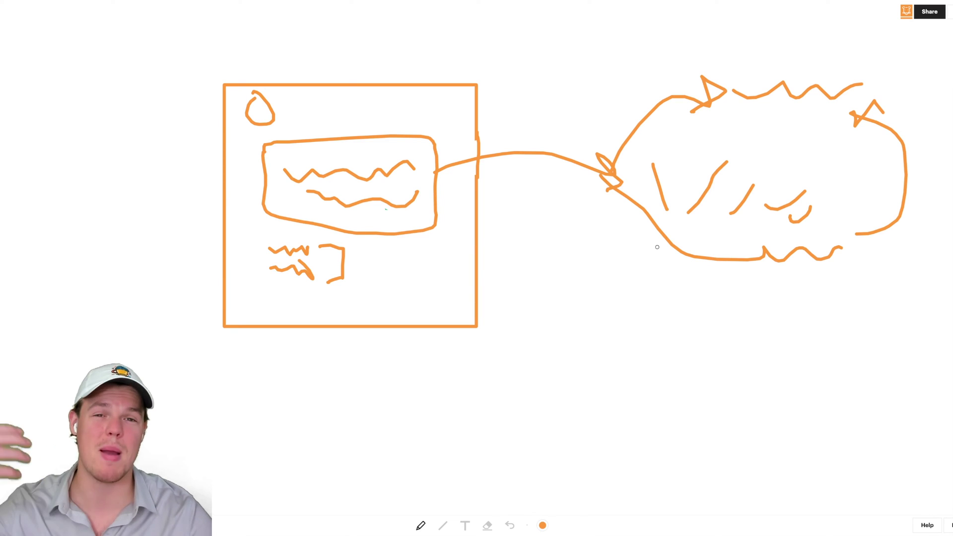
Step: Add two further branches with wavy lines below, and arrows linking each wavy line back to the one above
{"action": "mouse_move", "coordinate": [634, 209]}
{"action": "left_mouse_down"}
{"action": "mouse_move", "coordinate": [721, 365]}
{"action": "mouse_move", "coordinate": [705, 395]}
{"action": "left_mouse_up"}
{"action": "left_click_drag", "start_coordinate": [739, 367], "coordinate": [868, 356]}
{"action": "mouse_move", "coordinate": [634, 325]}
{"action": "left_mouse_down"}
{"action": "mouse_move", "coordinate": [692, 474]}
{"action": "mouse_move", "coordinate": [786, 448]}
{"action": "mouse_move", "coordinate": [913, 467]}
{"action": "left_mouse_up"}
{"action": "mouse_move", "coordinate": [893, 424]}
{"action": "left_mouse_down"}
{"action": "mouse_move", "coordinate": [934, 366]}
{"action": "mouse_move", "coordinate": [927, 334]}
{"action": "mouse_move", "coordinate": [924, 362]}
{"action": "left_mouse_up"}
{"action": "mouse_move", "coordinate": [866, 260]}
{"action": "left_mouse_down"}
{"action": "mouse_move", "coordinate": [892, 253]}
{"action": "mouse_move", "coordinate": [952, 321]}
{"action": "left_mouse_up"}
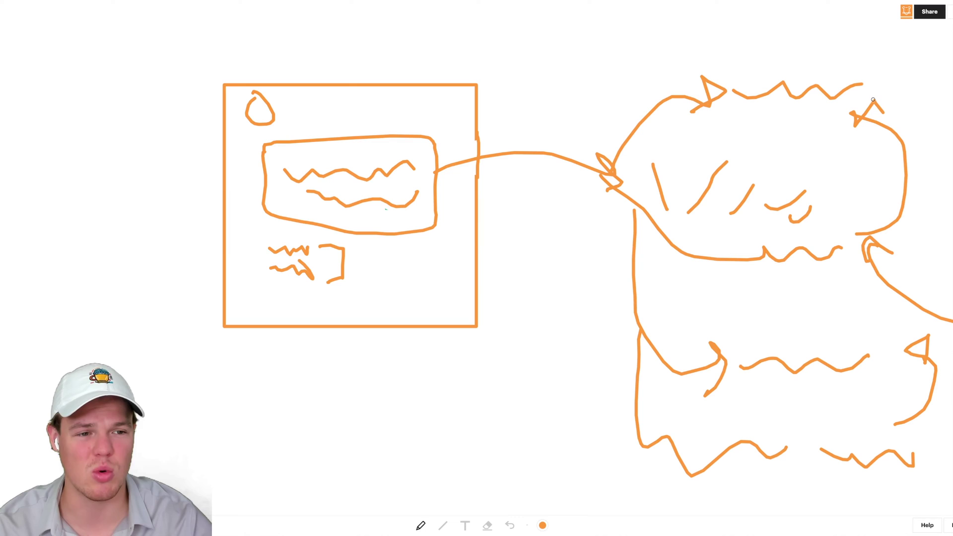
Step: Erase everything beyond the short line leaving the square, and handwrite "AWS" in green above that line
{"action": "key", "text": "e"}
{"action": "mouse_move", "coordinate": [718, 153]}
{"action": "left_mouse_down"}
{"action": "mouse_move", "coordinate": [757, 85]}
{"action": "mouse_move", "coordinate": [856, 110]}
{"action": "mouse_move", "coordinate": [918, 168]}
{"action": "mouse_move", "coordinate": [827, 263]}
{"action": "mouse_move", "coordinate": [943, 204]}
{"action": "mouse_move", "coordinate": [665, 191]}
{"action": "mouse_move", "coordinate": [778, 179]}
{"action": "mouse_move", "coordinate": [723, 269]}
{"action": "mouse_move", "coordinate": [674, 230]}
{"action": "mouse_move", "coordinate": [614, 117]}
{"action": "mouse_move", "coordinate": [589, 203]}
{"action": "mouse_move", "coordinate": [678, 334]}
{"action": "mouse_move", "coordinate": [629, 398]}
{"action": "mouse_move", "coordinate": [747, 443]}
{"action": "mouse_move", "coordinate": [602, 445]}
{"action": "mouse_move", "coordinate": [929, 453]}
{"action": "mouse_move", "coordinate": [909, 444]}
{"action": "mouse_move", "coordinate": [888, 392]}
{"action": "mouse_move", "coordinate": [931, 404]}
{"action": "mouse_move", "coordinate": [885, 299]}
{"action": "mouse_move", "coordinate": [852, 369]}
{"action": "mouse_move", "coordinate": [727, 362]}
{"action": "mouse_move", "coordinate": [697, 387]}
{"action": "left_mouse_up"}
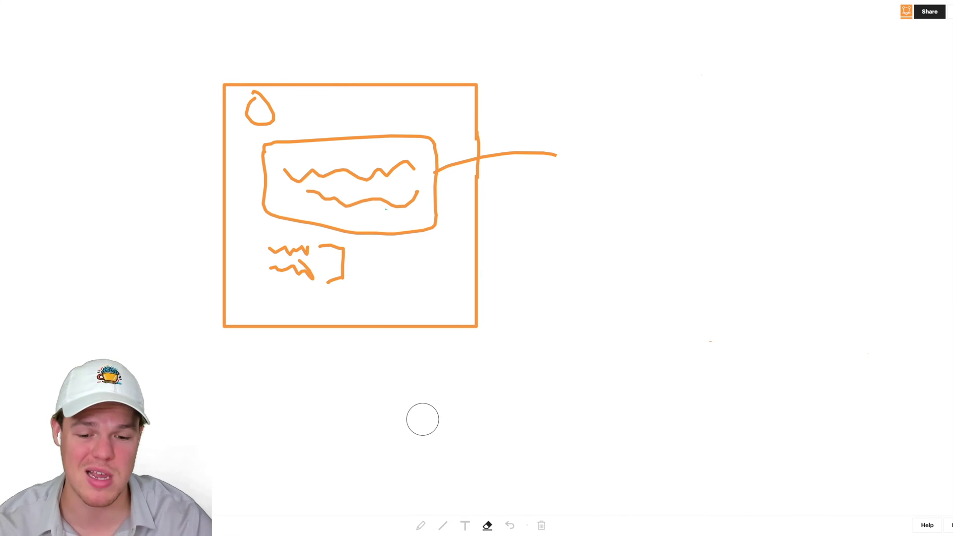
{"action": "left_click", "coordinate": [420, 525]}
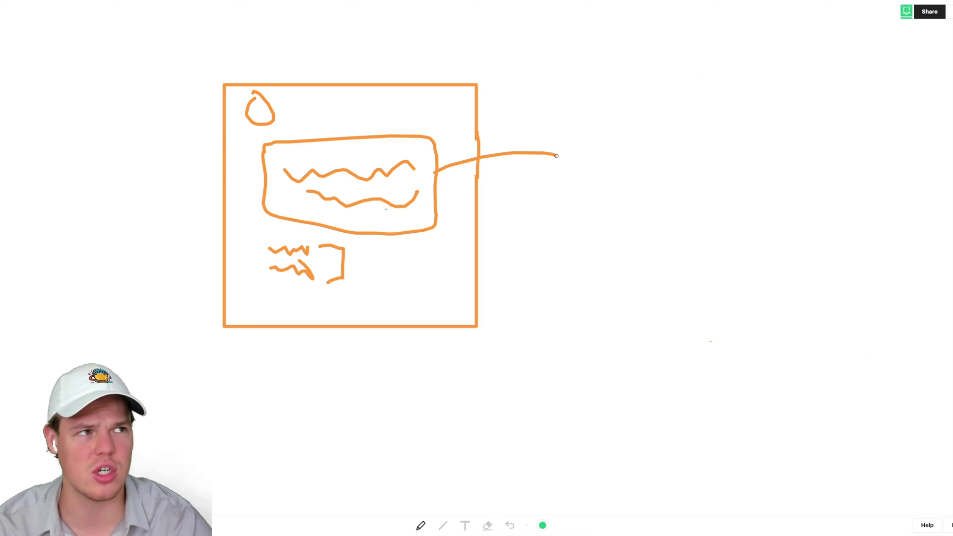
{"action": "mouse_move", "coordinate": [505, 104]}
{"action": "left_mouse_down"}
{"action": "mouse_move", "coordinate": [508, 79]}
{"action": "mouse_move", "coordinate": [523, 76]}
{"action": "left_mouse_up"}
{"action": "mouse_move", "coordinate": [537, 77]}
{"action": "left_mouse_down"}
{"action": "mouse_move", "coordinate": [570, 78]}
{"action": "mouse_move", "coordinate": [569, 102]}
{"action": "mouse_move", "coordinate": [581, 73]}
{"action": "left_mouse_up"}
Step: Extend the orange line with a green arrow to a wavy line, and draw a small scribbled-in square below the line
{"action": "mouse_move", "coordinate": [554, 156]}
{"action": "left_mouse_down"}
{"action": "mouse_move", "coordinate": [572, 154]}
{"action": "mouse_move", "coordinate": [588, 113]}
{"action": "mouse_move", "coordinate": [722, 103]}
{"action": "mouse_move", "coordinate": [689, 93]}
{"action": "mouse_move", "coordinate": [712, 102]}
{"action": "mouse_move", "coordinate": [700, 122]}
{"action": "mouse_move", "coordinate": [653, 135]}
{"action": "left_mouse_up"}
{"action": "left_click", "coordinate": [754, 105]}
{"action": "left_click_drag", "start_coordinate": [755, 107], "coordinate": [892, 96]}
{"action": "mouse_move", "coordinate": [535, 195]}
{"action": "left_mouse_down"}
{"action": "mouse_move", "coordinate": [535, 226]}
{"action": "mouse_move", "coordinate": [546, 189]}
{"action": "mouse_move", "coordinate": [560, 197]}
{"action": "mouse_move", "coordinate": [558, 226]}
{"action": "mouse_move", "coordinate": [556, 196]}
{"action": "left_mouse_up"}
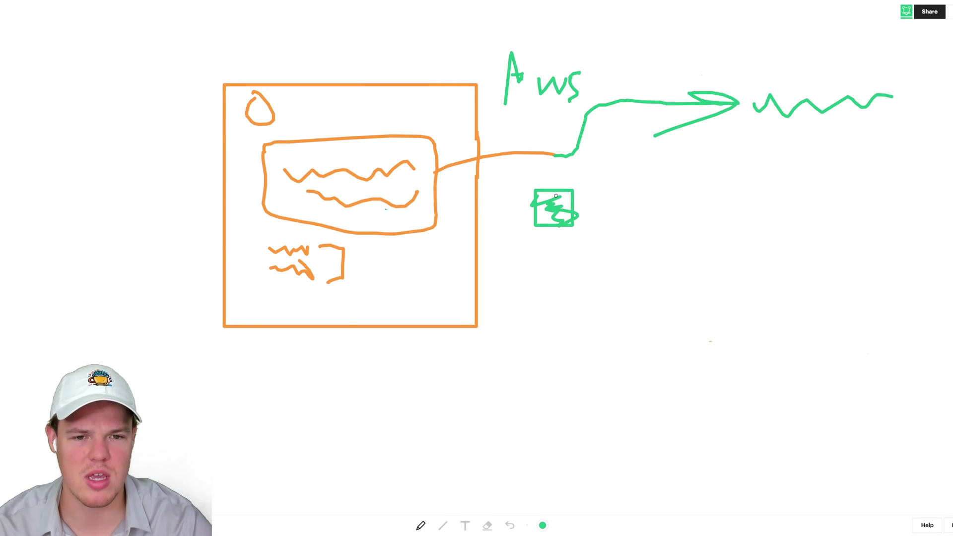
Step: Draw a return arrow from the wavy line toward "AWS", and branch to a second wavy line that loops back to "AWS"
{"action": "mouse_move", "coordinate": [803, 90]}
{"action": "left_mouse_down"}
{"action": "mouse_move", "coordinate": [700, 53]}
{"action": "mouse_move", "coordinate": [647, 45]}
{"action": "mouse_move", "coordinate": [647, 82]}
{"action": "left_mouse_up"}
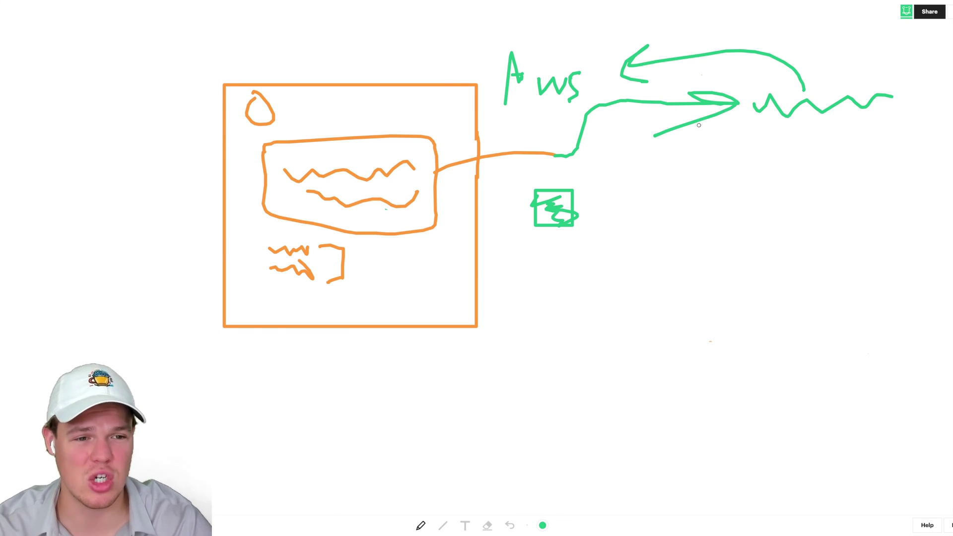
{"action": "mouse_move", "coordinate": [631, 115]}
{"action": "left_mouse_down"}
{"action": "mouse_move", "coordinate": [706, 185]}
{"action": "mouse_move", "coordinate": [682, 218]}
{"action": "mouse_move", "coordinate": [897, 188]}
{"action": "mouse_move", "coordinate": [927, 194]}
{"action": "left_mouse_up"}
{"action": "mouse_move", "coordinate": [845, 183]}
{"action": "left_mouse_down"}
{"action": "mouse_move", "coordinate": [901, 169]}
{"action": "mouse_move", "coordinate": [577, 62]}
{"action": "mouse_move", "coordinate": [574, 77]}
{"action": "mouse_move", "coordinate": [590, 75]}
{"action": "left_mouse_up"}
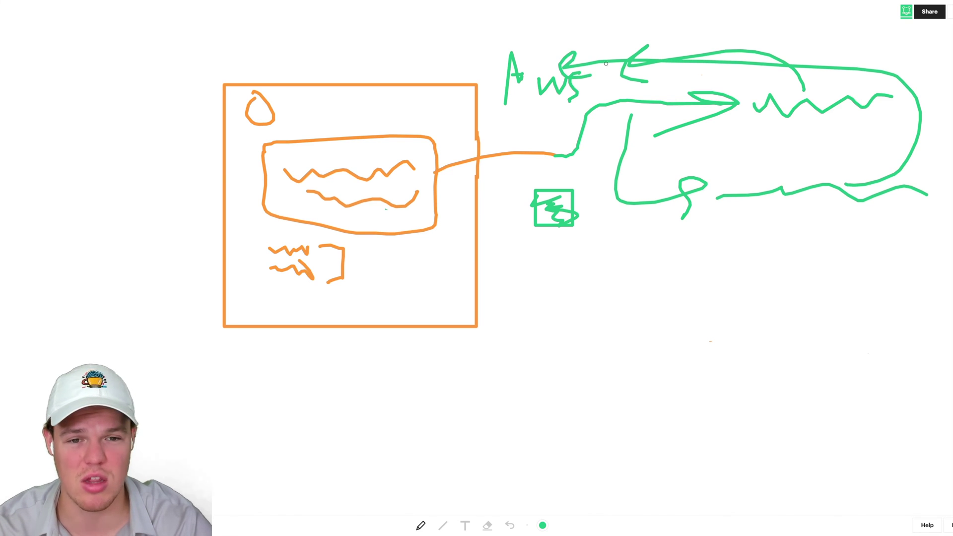
Step: Draw an arrow from "AWS" down to the scribbled square, and add a third branch with another line below the second wavy line
{"action": "left_click_drag", "start_coordinate": [539, 113], "coordinate": [530, 187]}
{"action": "left_click_drag", "start_coordinate": [514, 172], "coordinate": [548, 211]}
{"action": "mouse_move", "coordinate": [619, 204]}
{"action": "left_mouse_down"}
{"action": "mouse_move", "coordinate": [613, 308]}
{"action": "mouse_move", "coordinate": [661, 335]}
{"action": "left_mouse_up"}
{"action": "left_click_drag", "start_coordinate": [693, 305], "coordinate": [834, 314]}
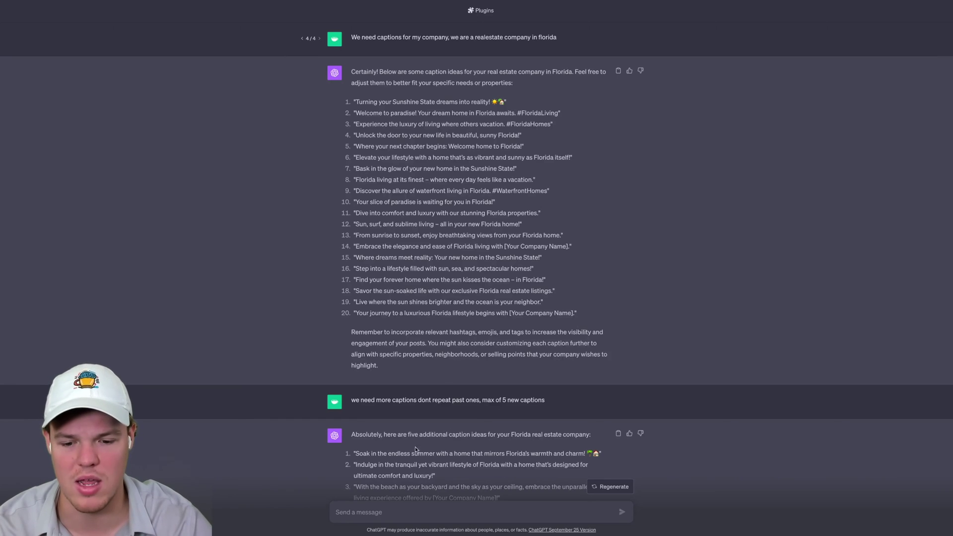
Step: Switch to the ChatGPT conversation and highlight the text from the first new caption back up into the earlier caption list
{"action": "left_click_drag", "start_coordinate": [390, 452], "coordinate": [378, 275]}
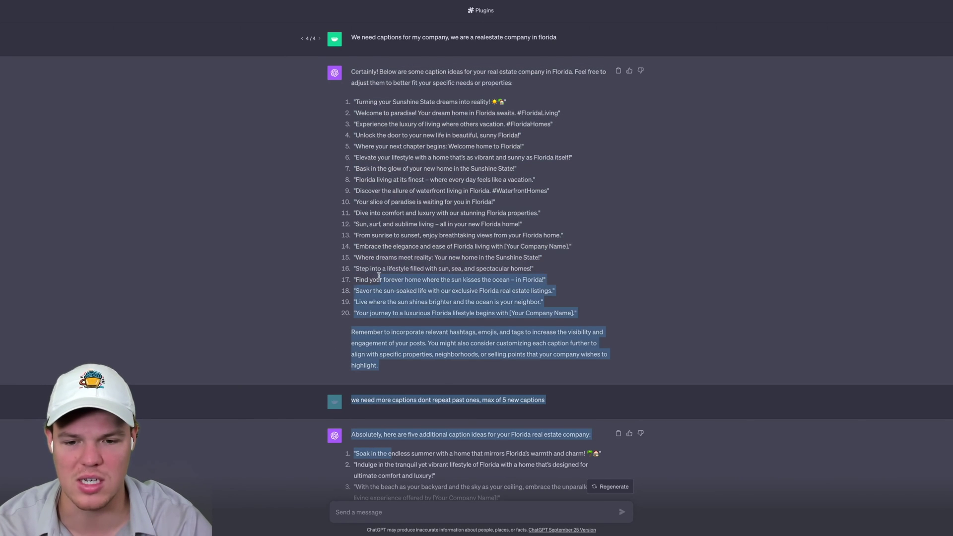
{"action": "left_click", "coordinate": [424, 463]}
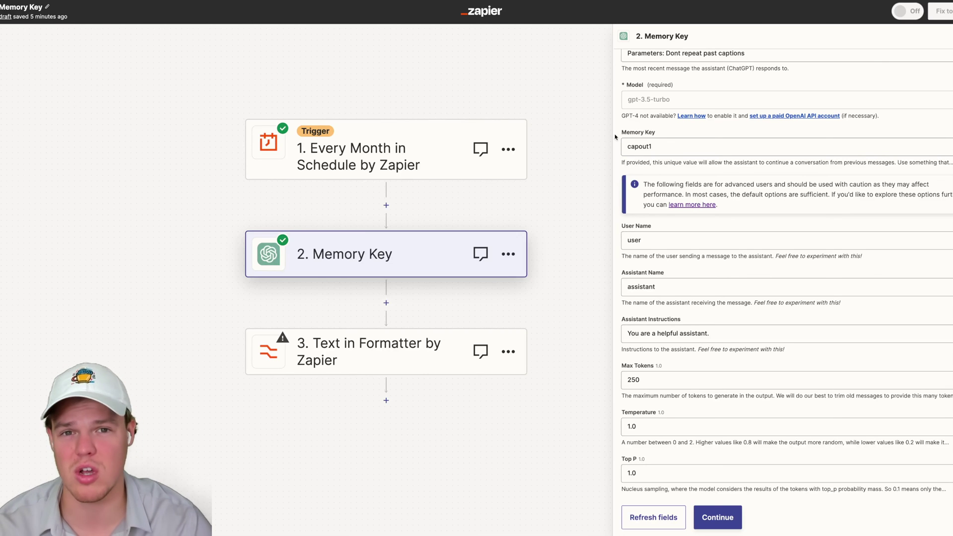
Step: Return to the Zapier ChatGPT action and replace its Memory Key with "sdfsfsdfsdfdfs"
{"action": "scroll", "coordinate": [653, 140], "scroll_direction": "up", "scroll_amount": 4}
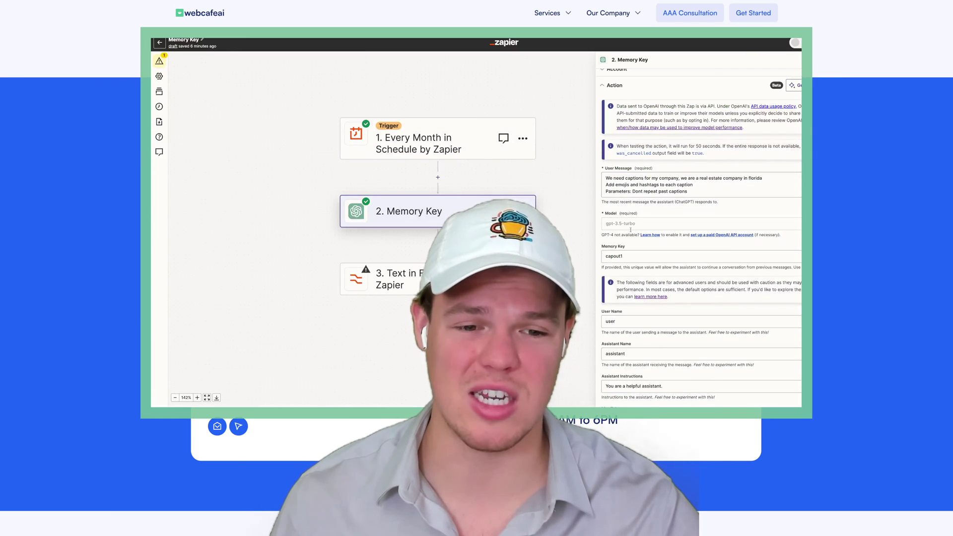
{"action": "left_click", "coordinate": [628, 254]}
{"action": "double_click", "coordinate": [629, 253]}
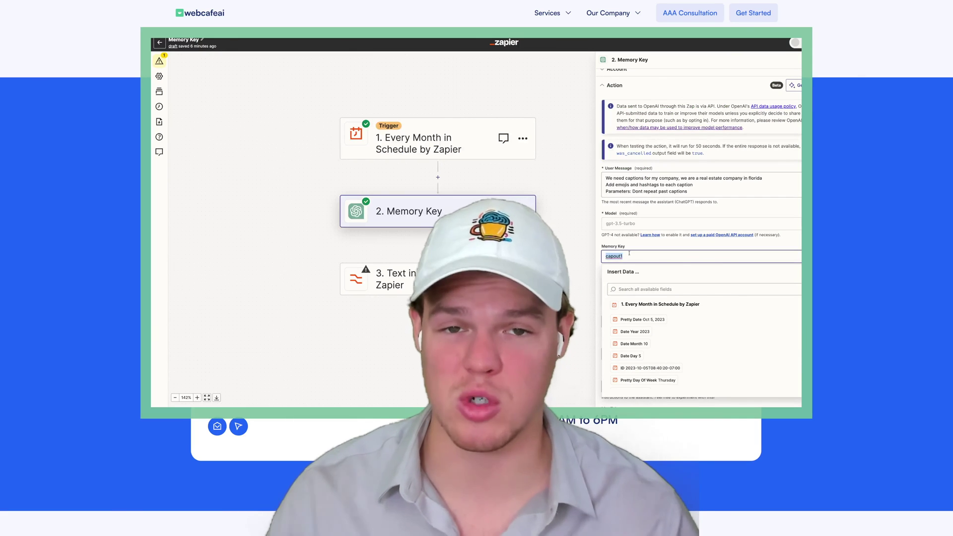
{"action": "type", "text": "sdfsfsdfsdfdfs"}
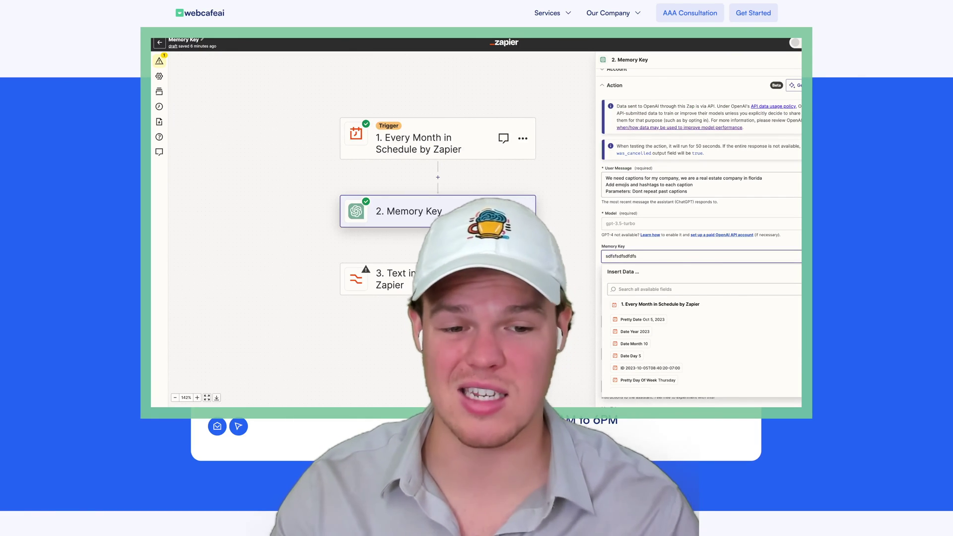